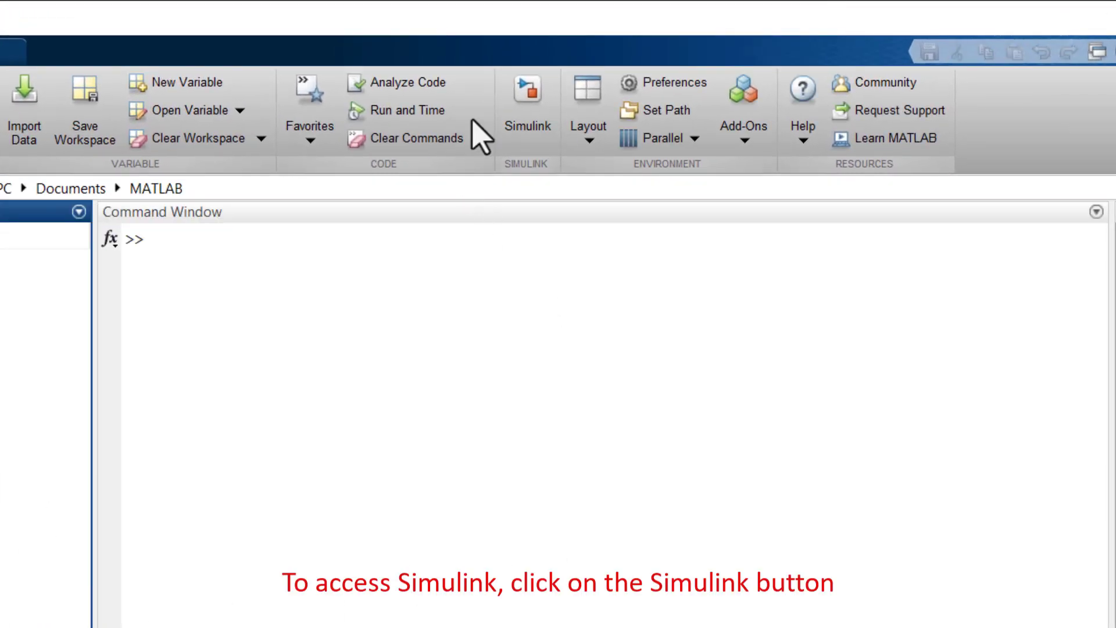
- Launch Simulink from MATLAB to bring up its start page
left_click(518, 106)
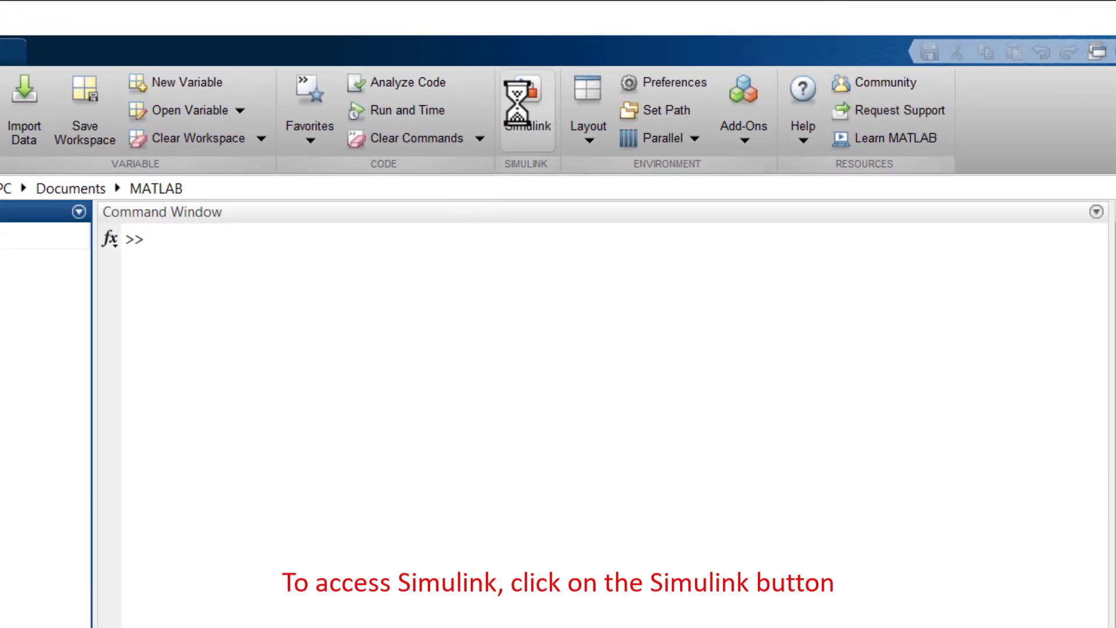
right_click(518, 107)
left_click(478, 395)
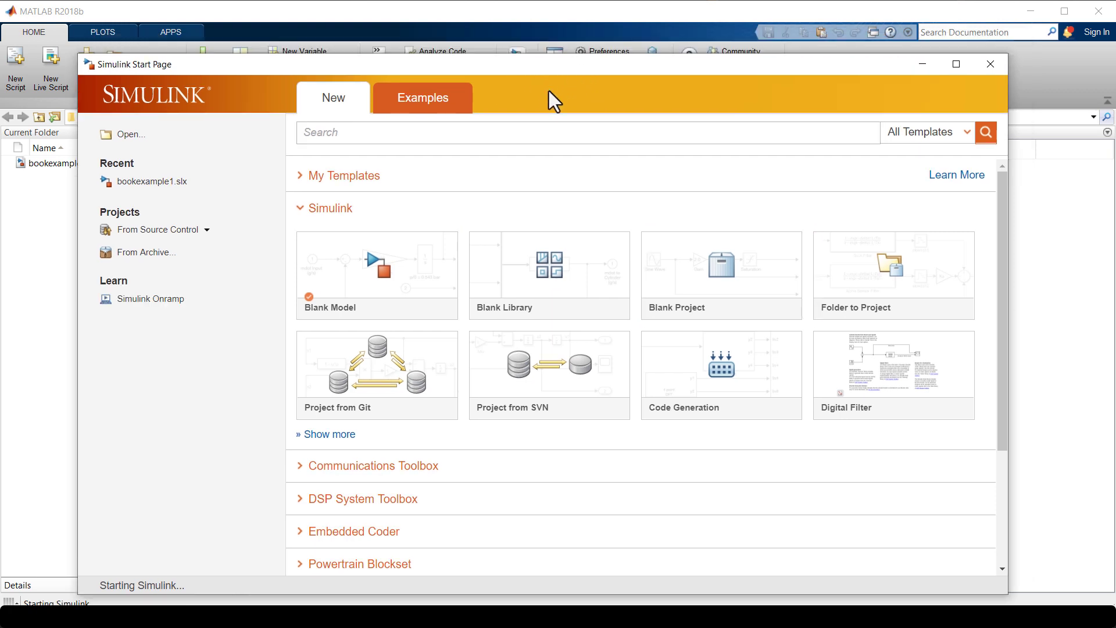
- Look through the featured Simulink examples on the start page
left_click(421, 110)
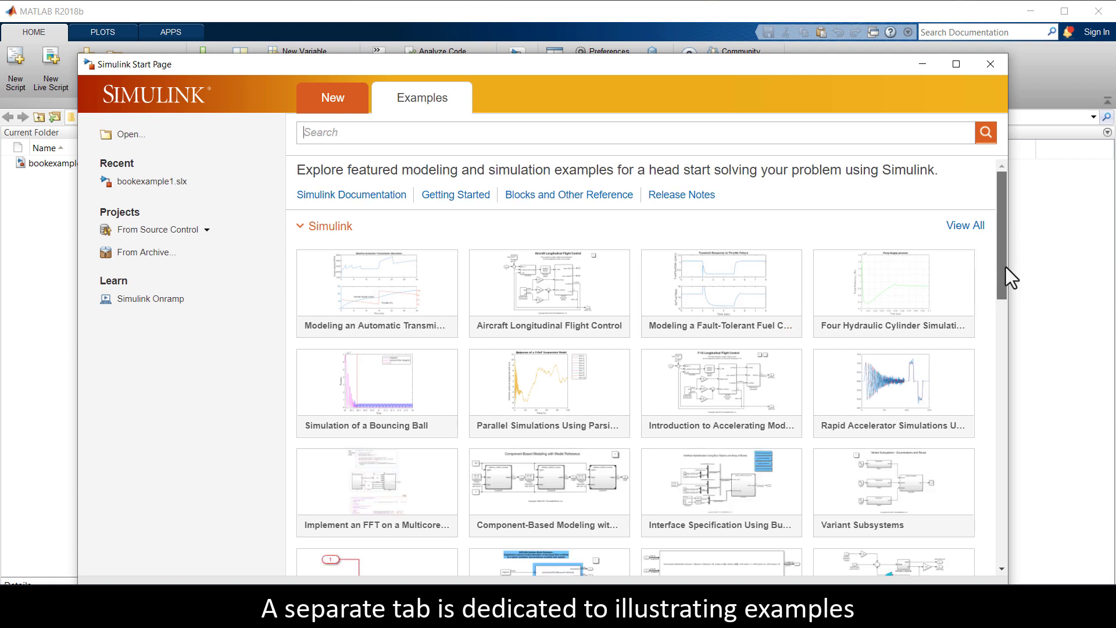
scroll(1006, 277, "down", 3)
left_click_drag(1005, 280, 1015, 186)
- Create a new blank model from the Simulink templates and maximize its window
left_click(339, 114)
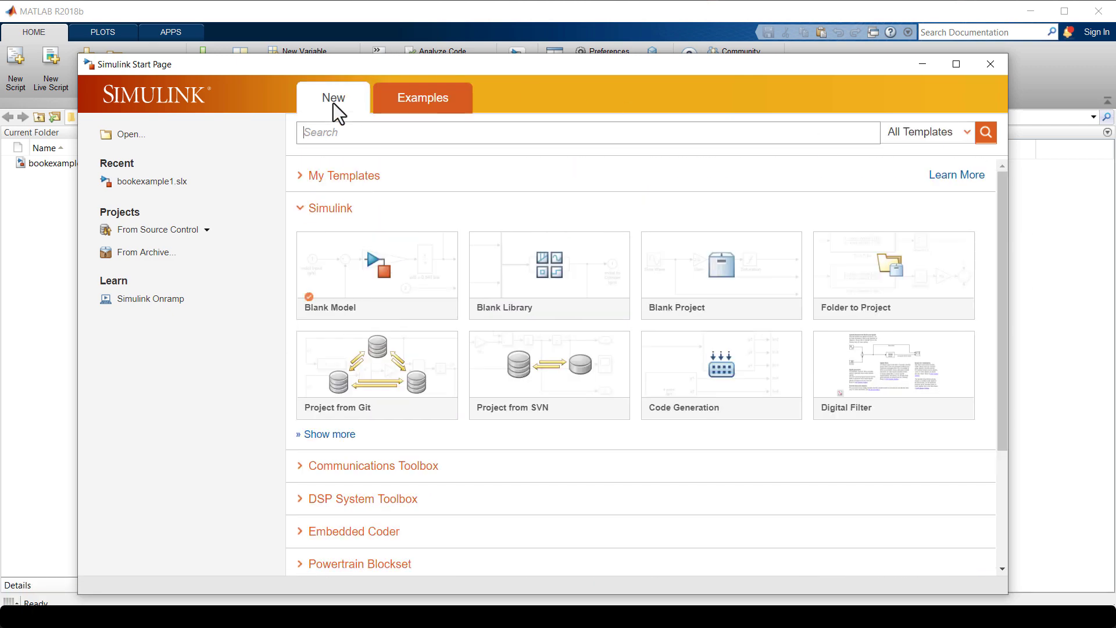
left_click(384, 283)
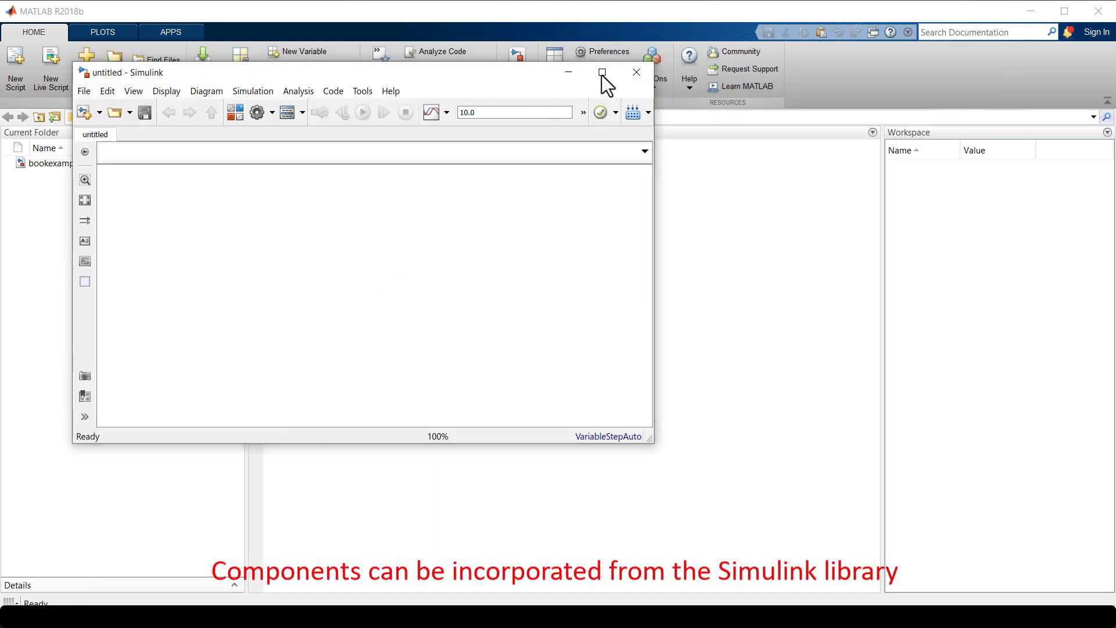
left_click(603, 74)
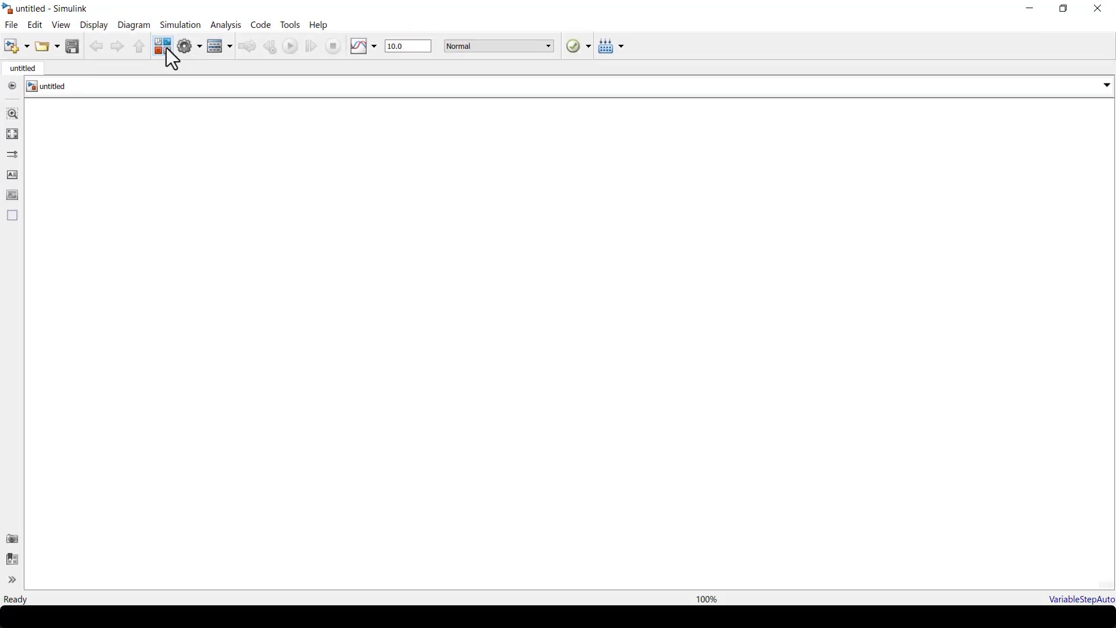
- Open the Simulink Library Browser, show the Commonly Used Blocks library and enlarge the browser window
left_click(166, 48)
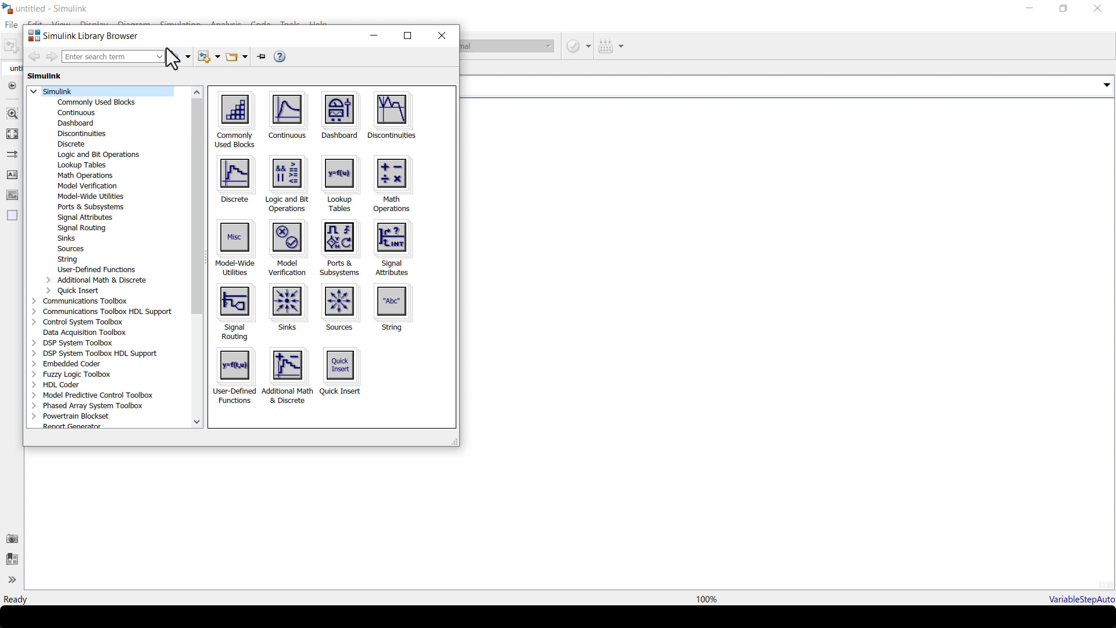
left_click(110, 103)
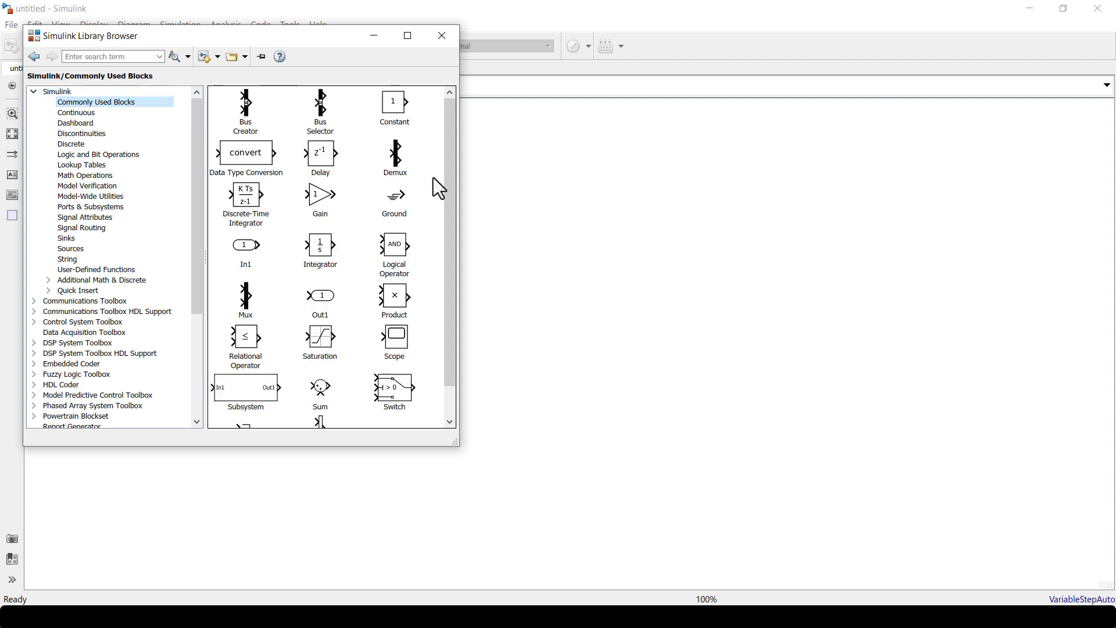
left_click(402, 37)
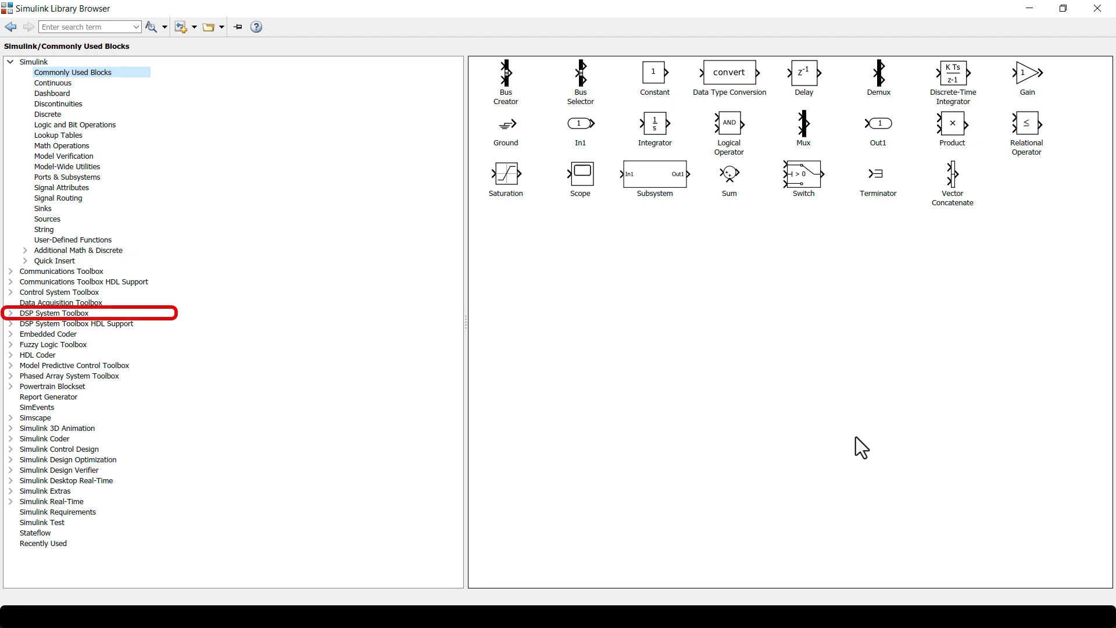
- Examine the DSP System Toolbox block libraries, including Filtering, Sources and Statistics
left_click(28, 270)
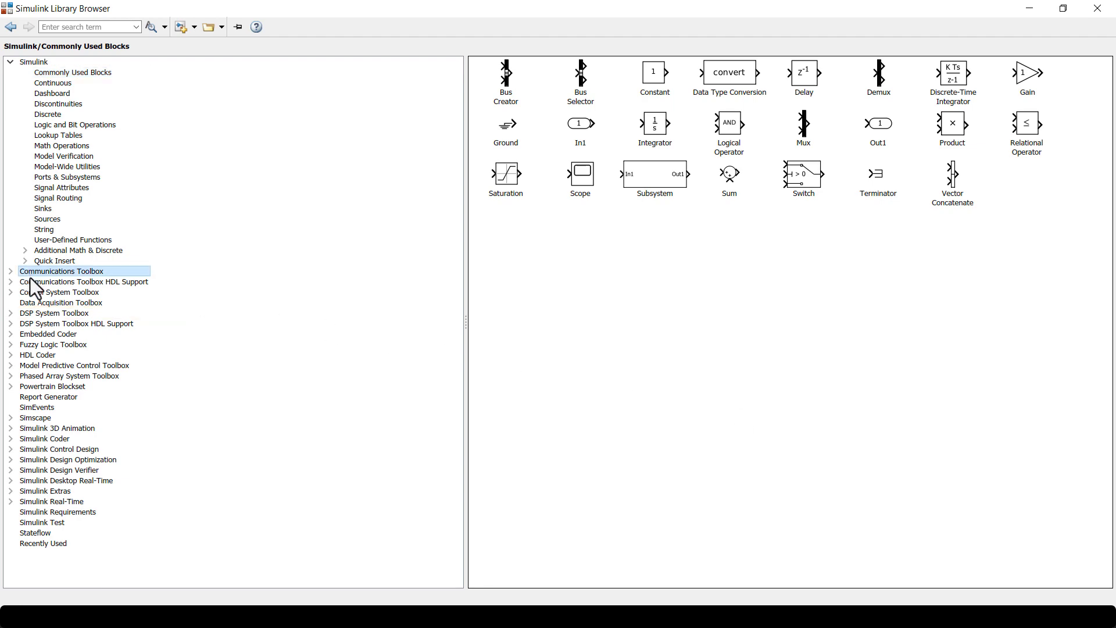
double_click(40, 314)
left_click(48, 335)
left_click(51, 345)
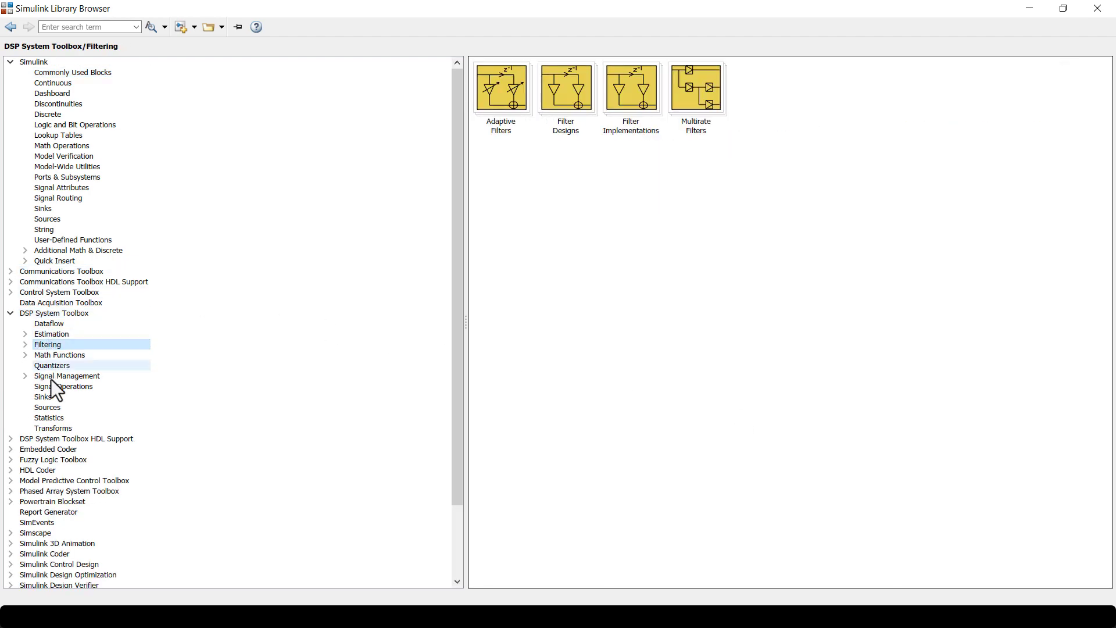
left_click(48, 406)
left_click(50, 418)
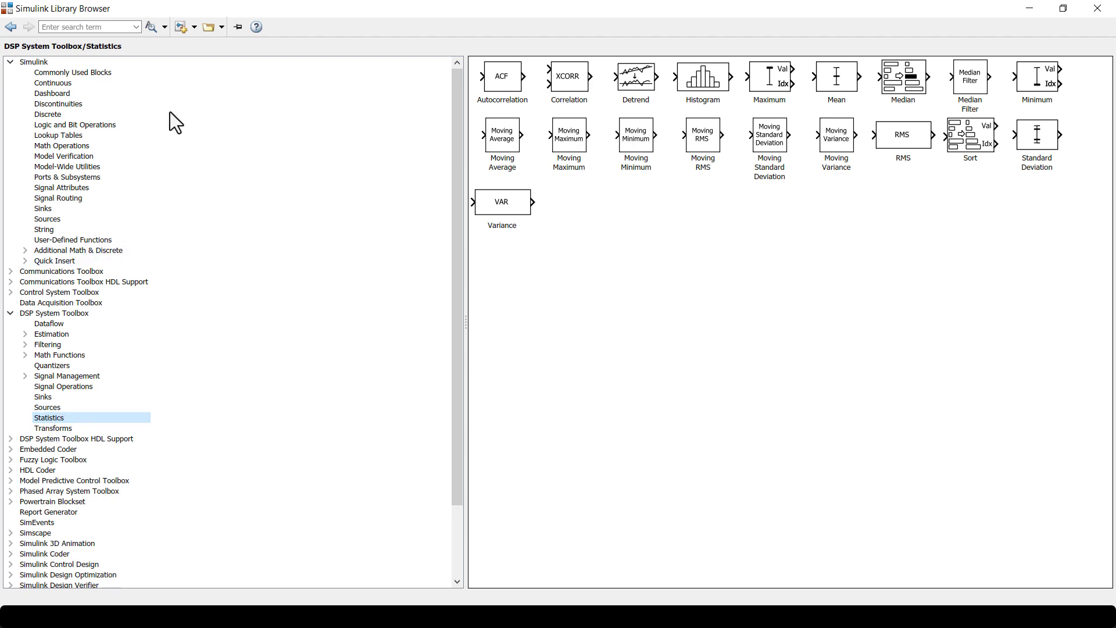
- Add a Scope block from the Commonly Used Blocks library to the blank model
left_click(81, 75)
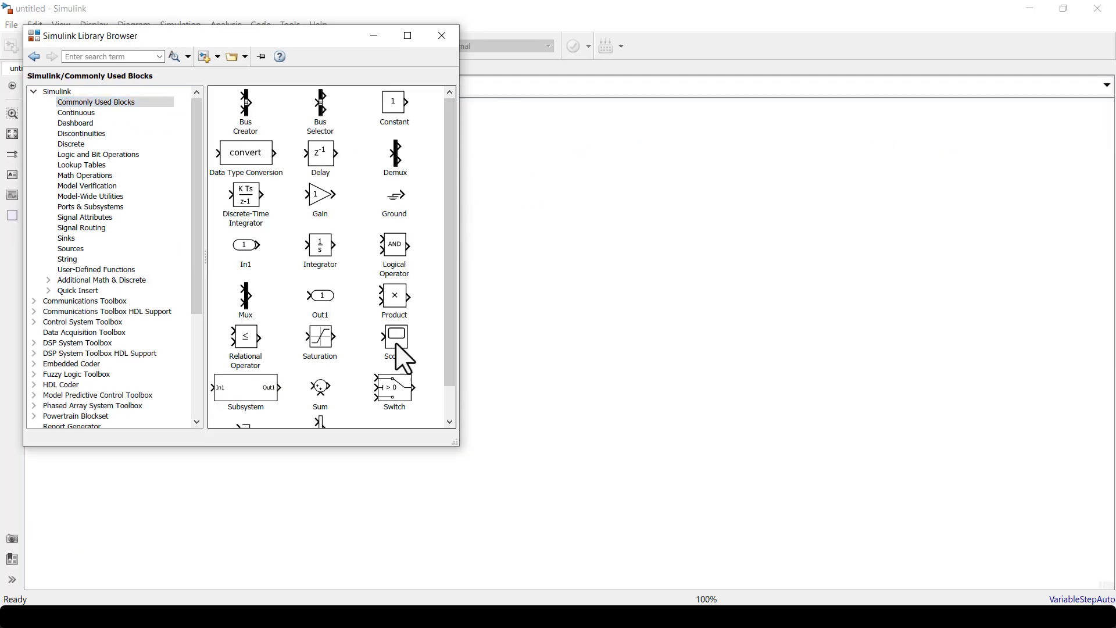
left_click(396, 343)
left_click_drag(417, 360, 843, 325)
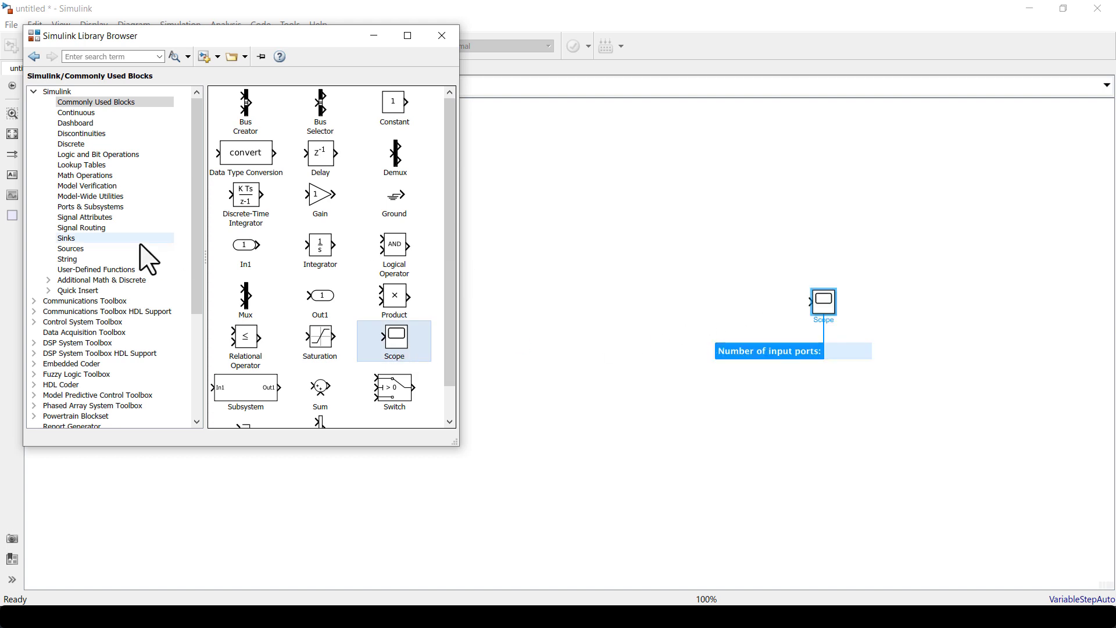
- Add a Sine Wave block from the Sources library to the left of the Scope and connect it to the Scope's input
left_click(71, 250)
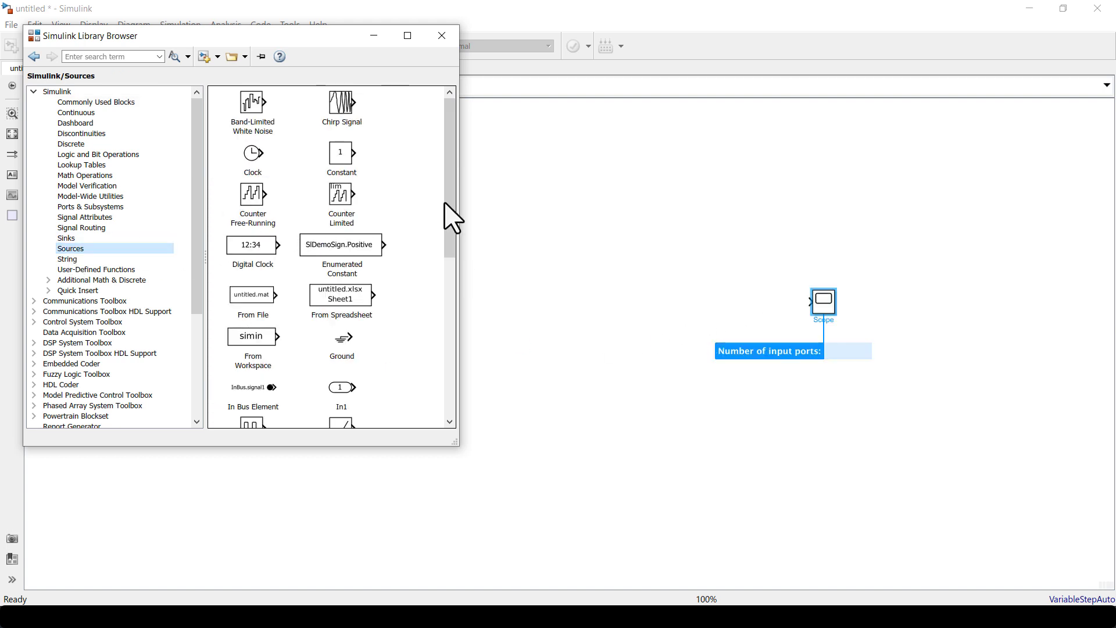
left_click_drag(444, 202, 445, 356)
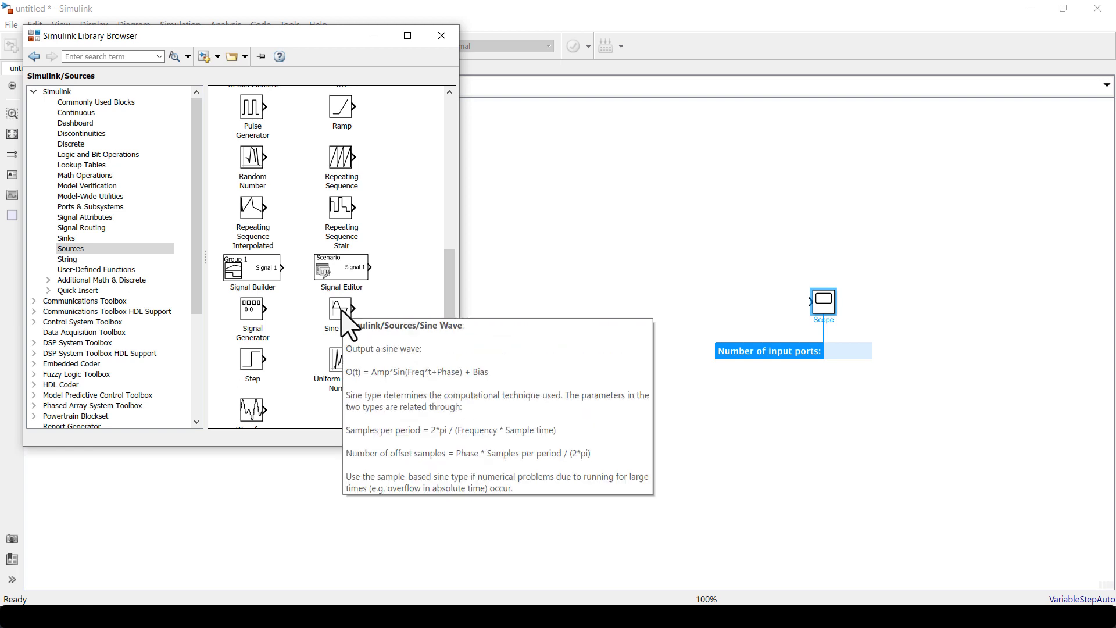
left_click_drag(369, 327, 710, 318)
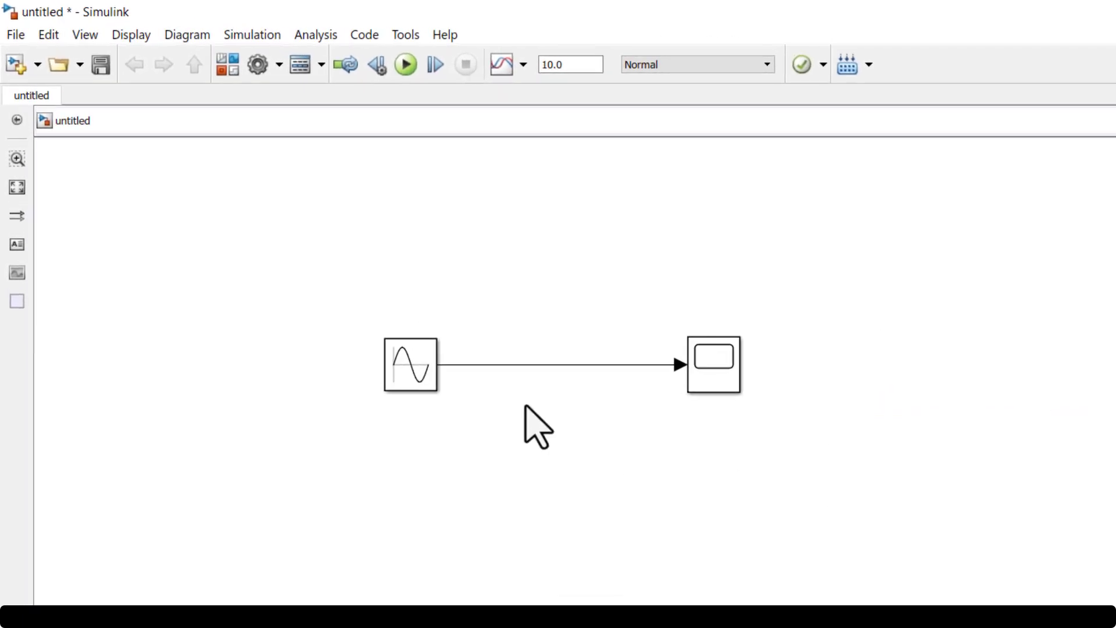
- Rename the Sine Wave block to Sine
left_click(294, 266)
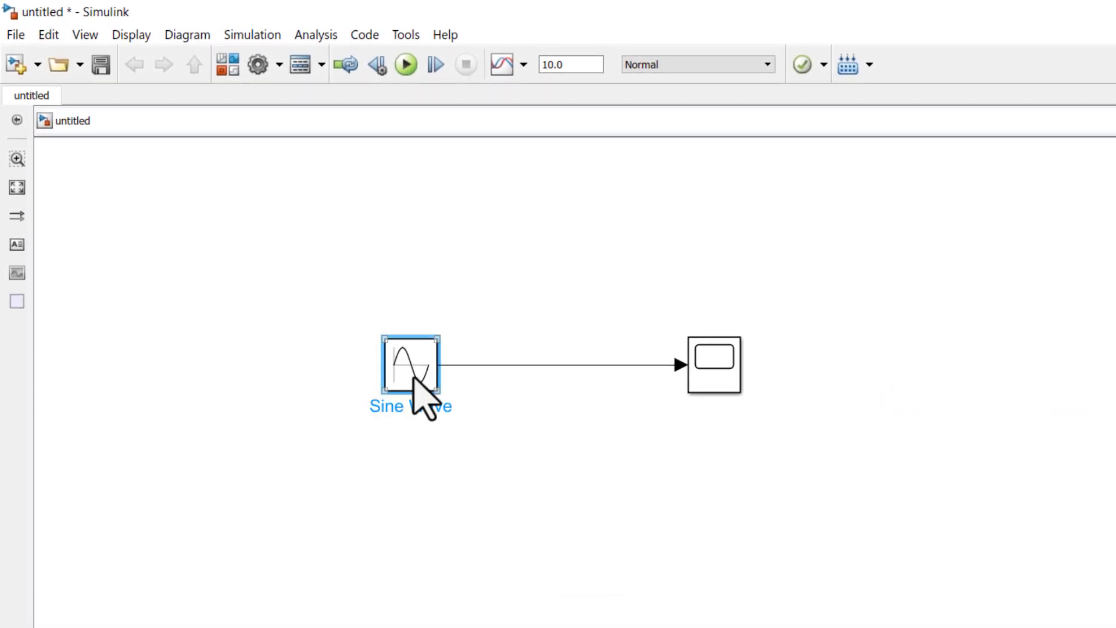
left_click(450, 406)
key("BackSpace")
key("BackSpace")
key("BackSpace")
key("BackSpace")
key("BackSpace")
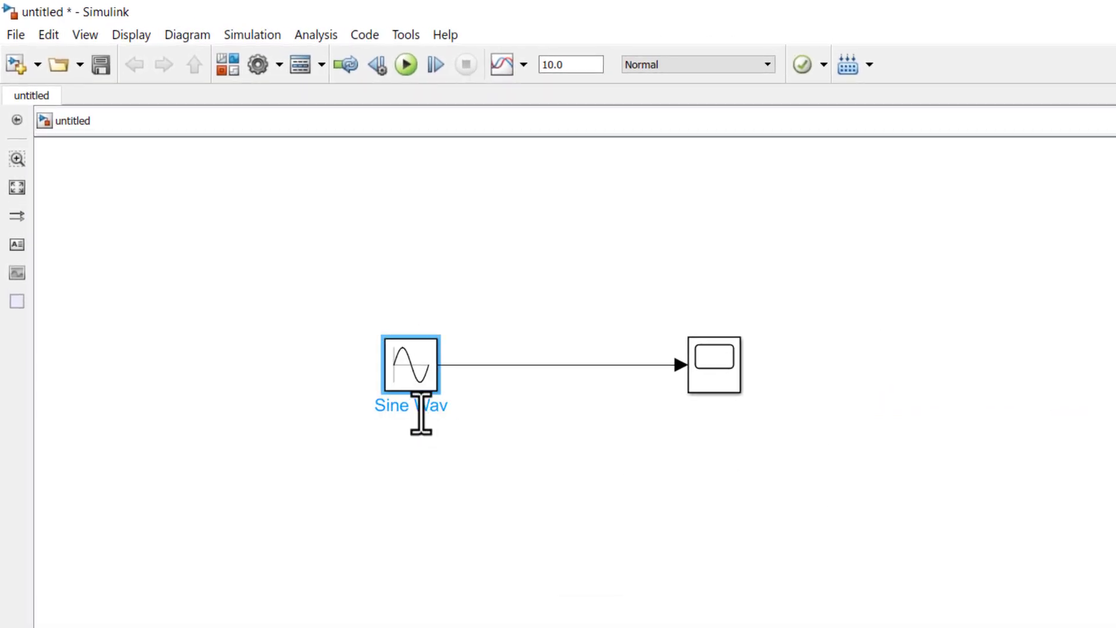
left_click(592, 485)
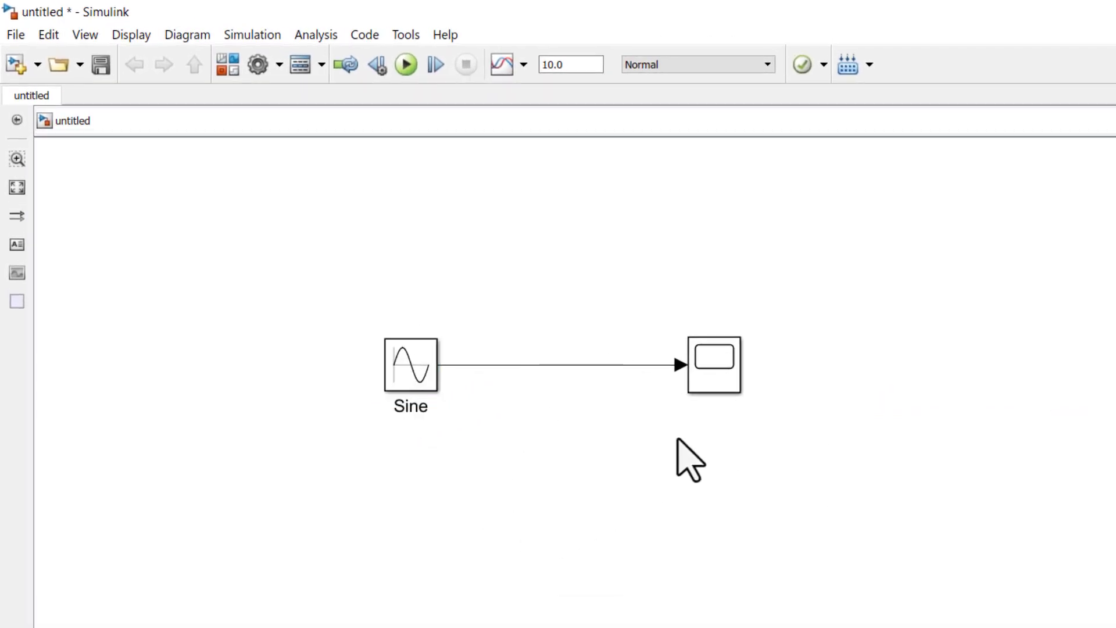
- Rename the Scope block to Display
left_click(710, 385)
left_click(720, 407)
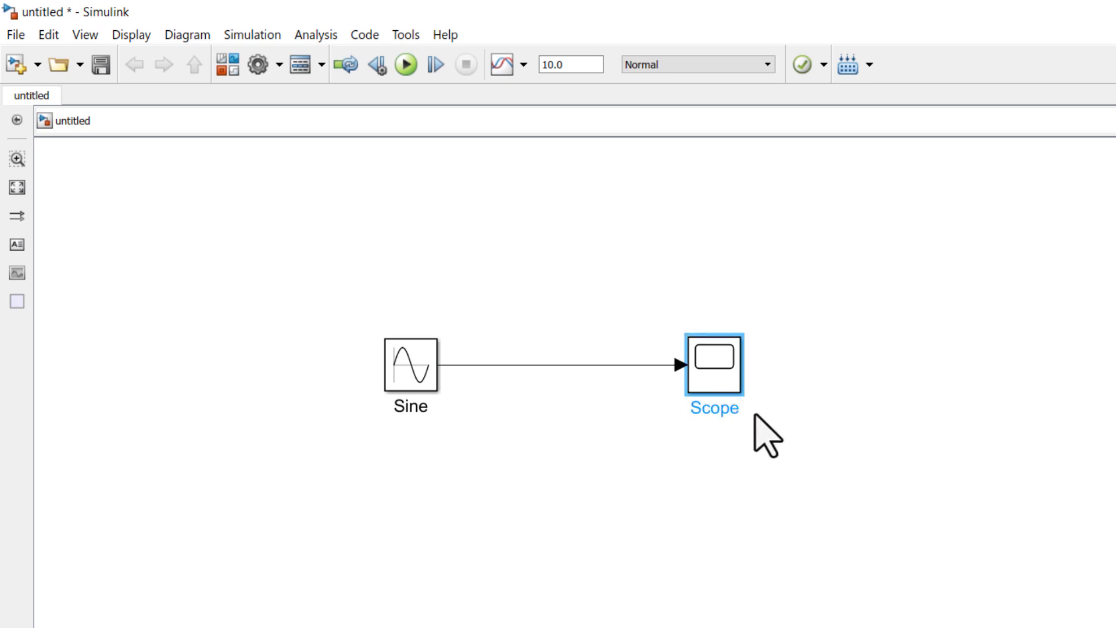
key("BackSpace")
key("BackSpace")
key("BackSpace")
key("BackSpace")
key("BackSpace")
type("Display")
left_click(807, 464)
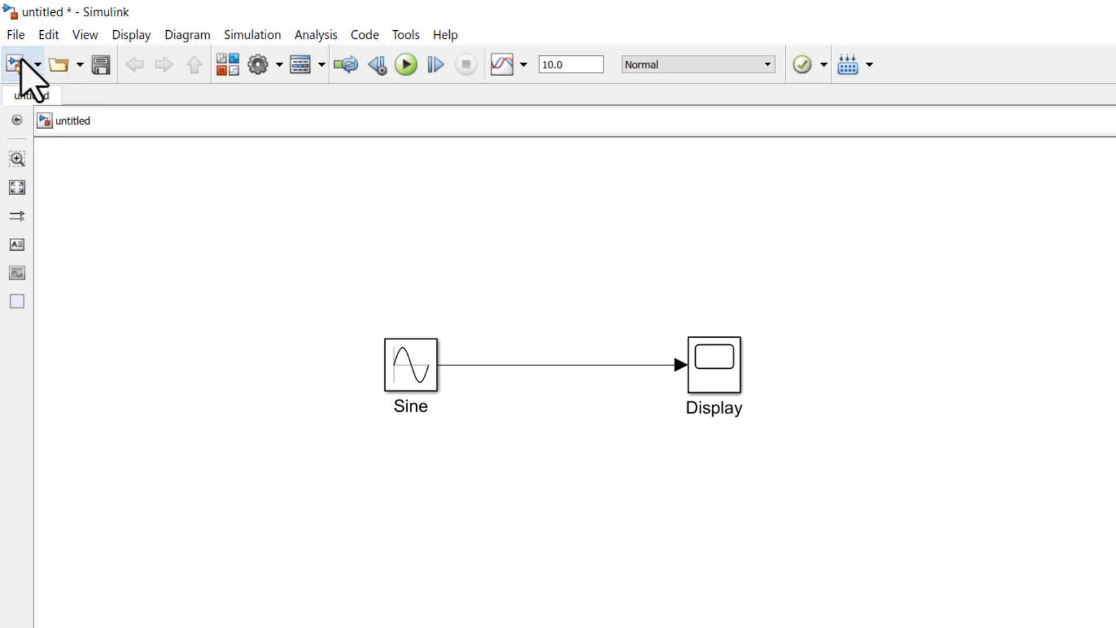
- Save the model as Model_1 in the MATLAB documents folder as a Simulink model (*.slx)
left_click(16, 34)
left_click(68, 164)
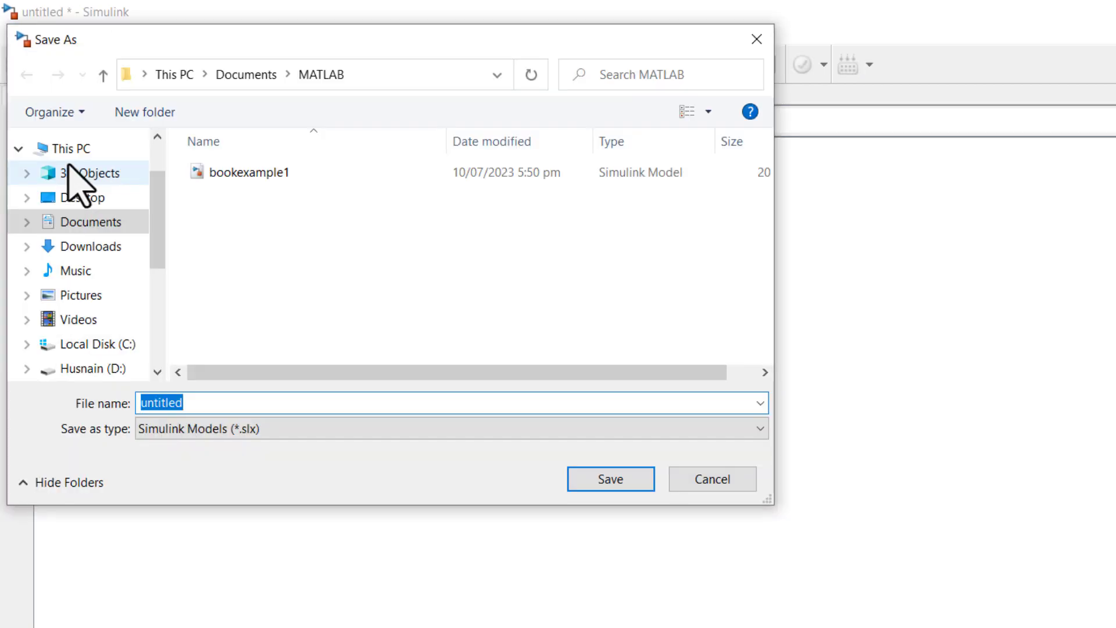
type("Model_1")
left_click(610, 480)
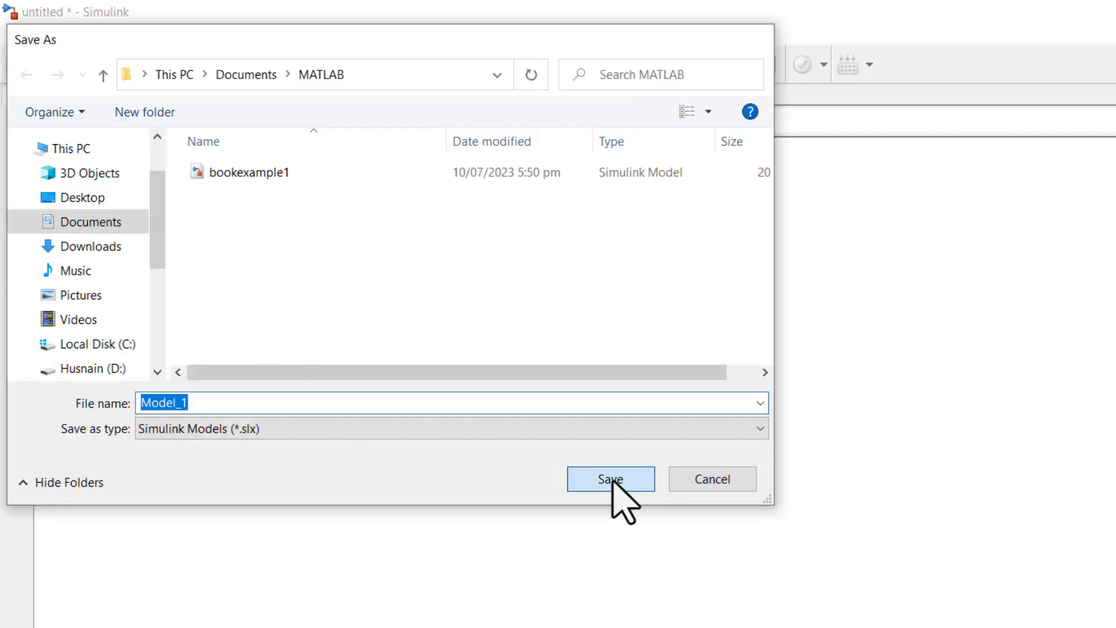
- Set the Sine block's frequency to 5 rad/sec and apply the change
left_click(424, 373)
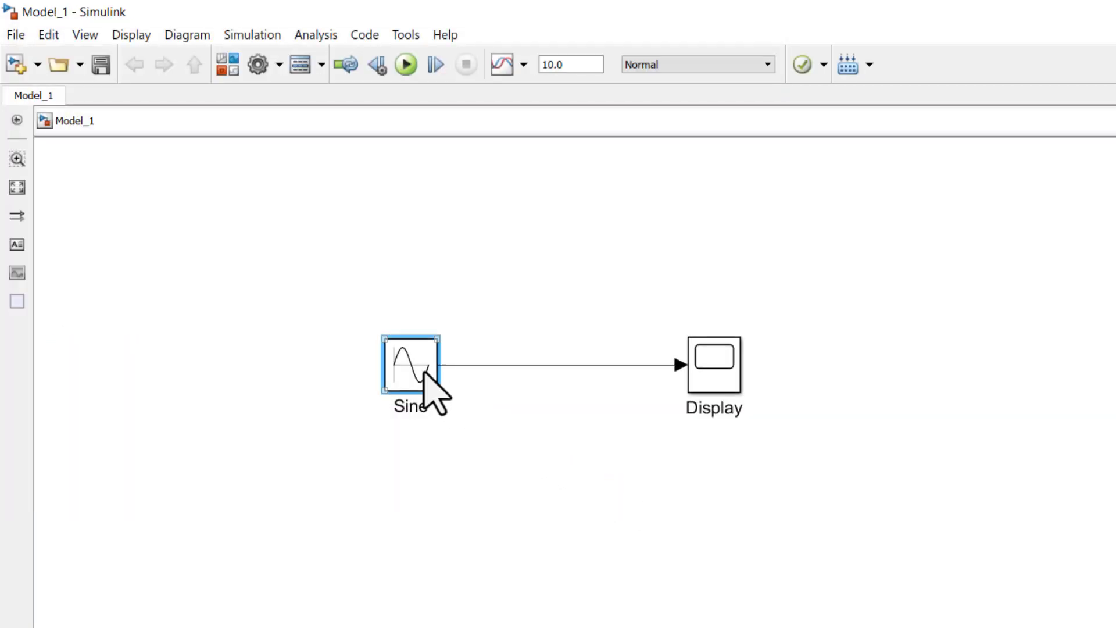
double_click(423, 373)
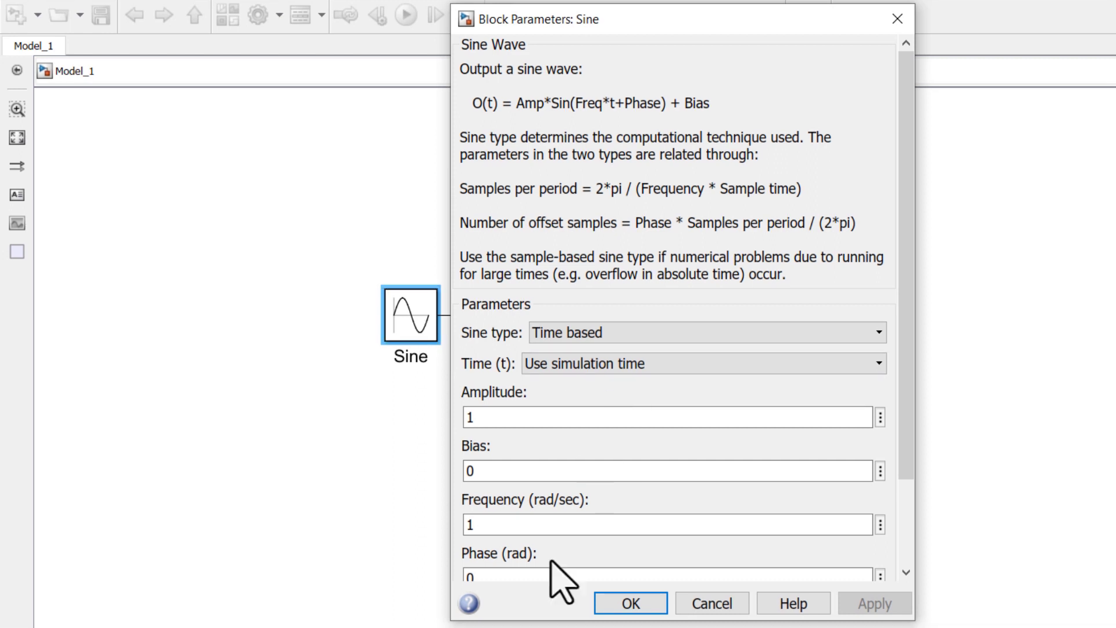
double_click(495, 530)
key("BackSpace")
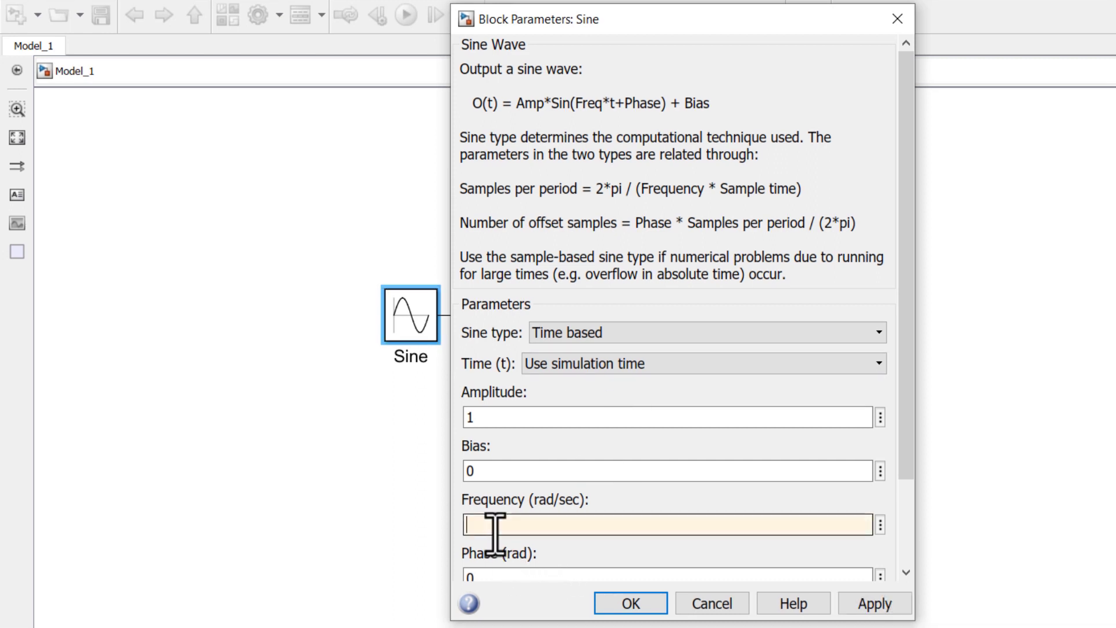
type("5")
scroll(891, 543, "down", 3)
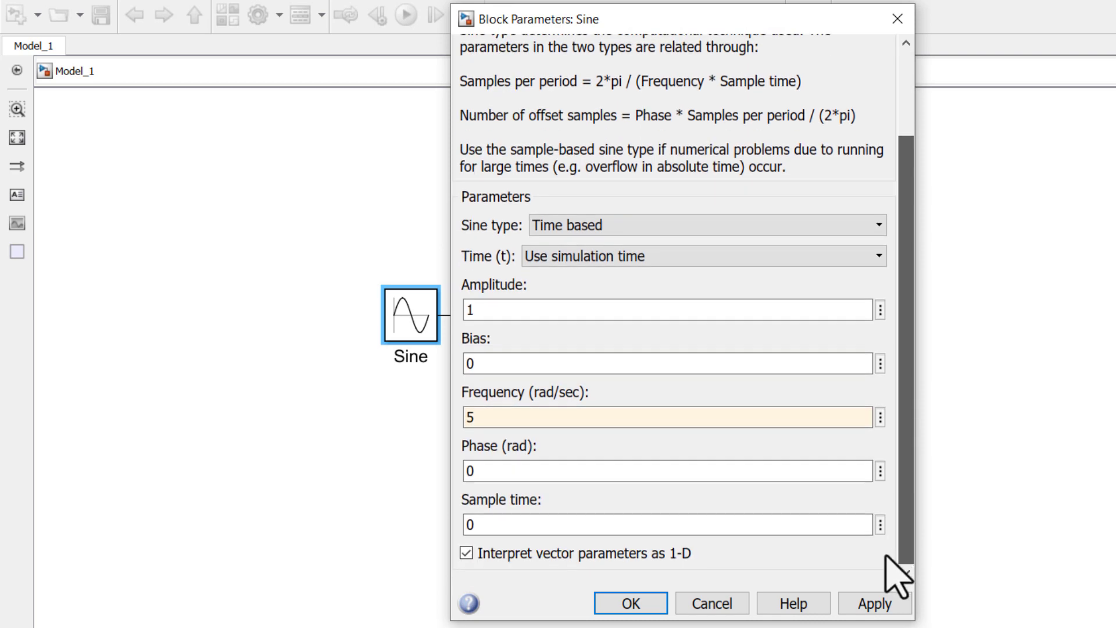
left_click(873, 603)
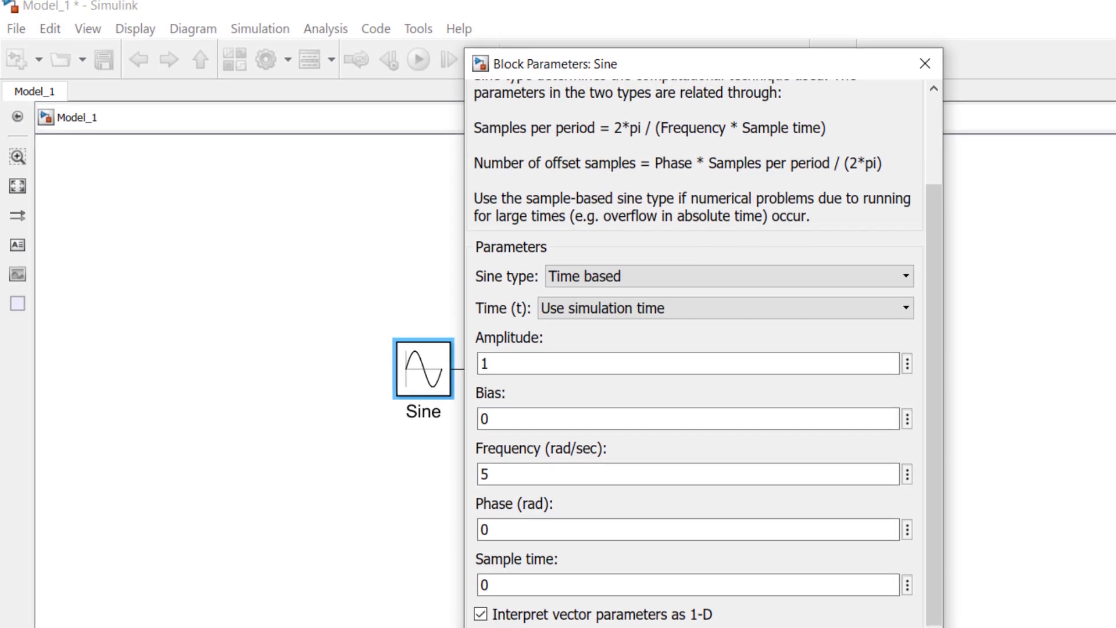
left_click(631, 605)
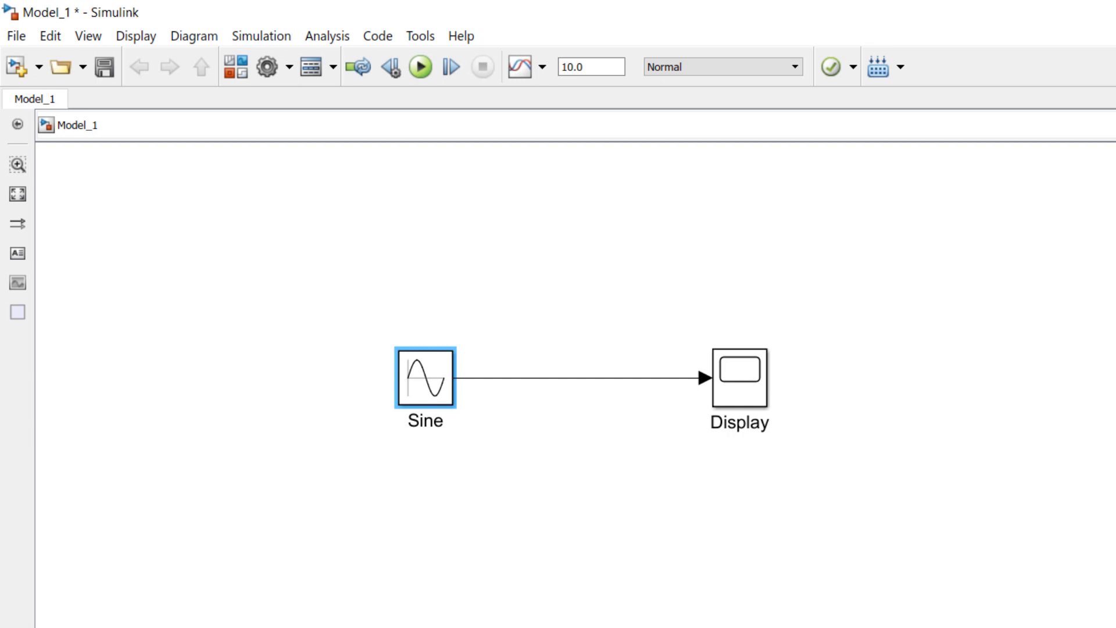
- Run the simulation with a stop time of 10 and view the Display scope's waveform in an enlarged window
left_click(570, 331)
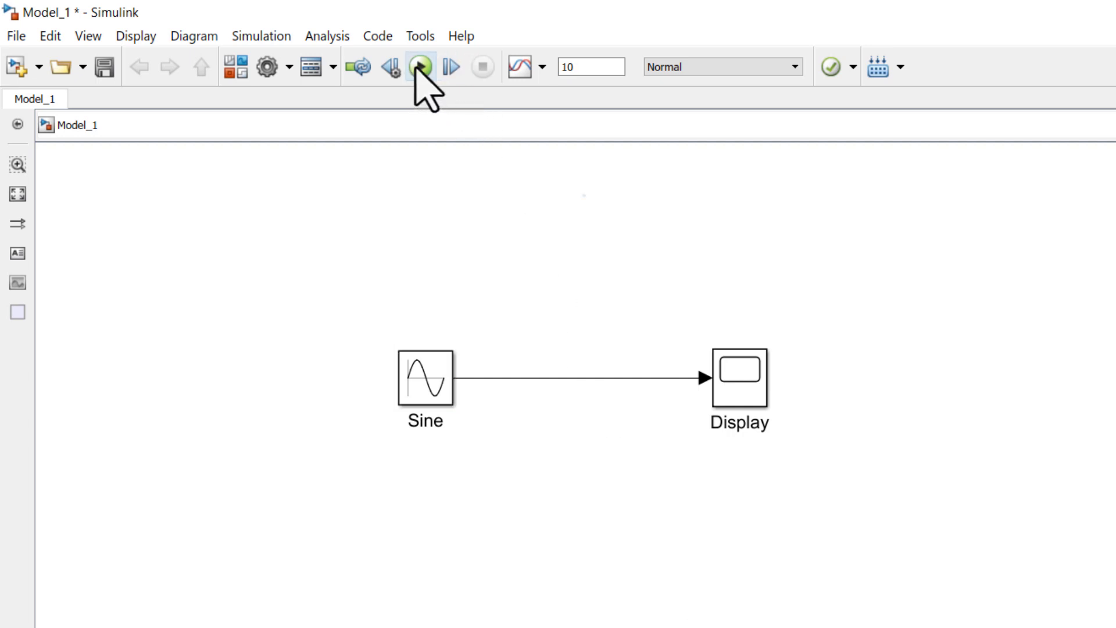
left_click(422, 67)
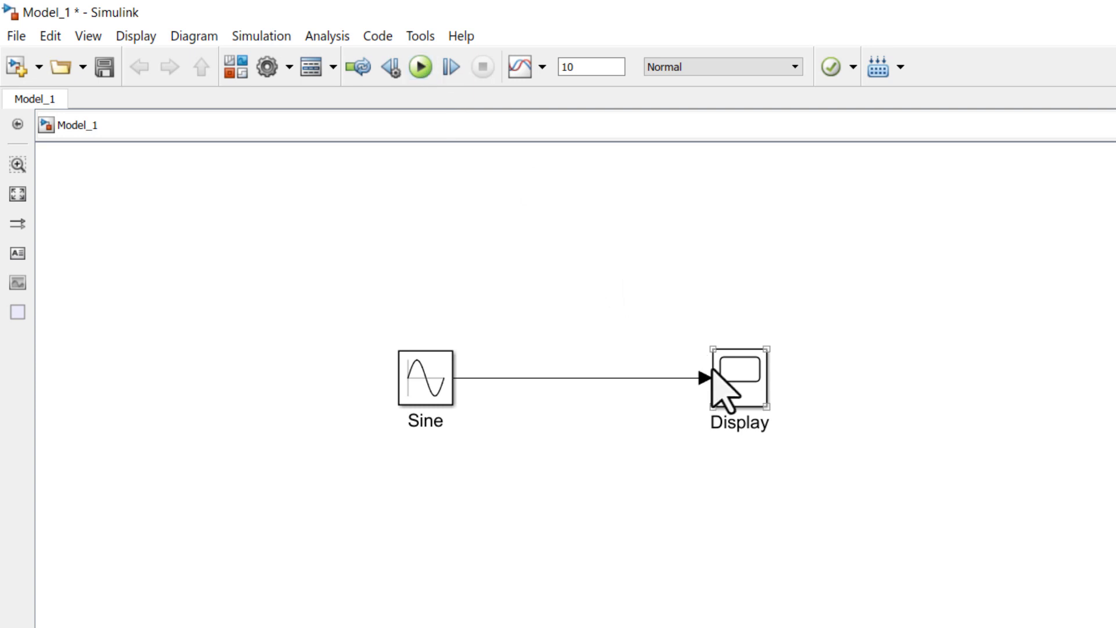
double_click(743, 382)
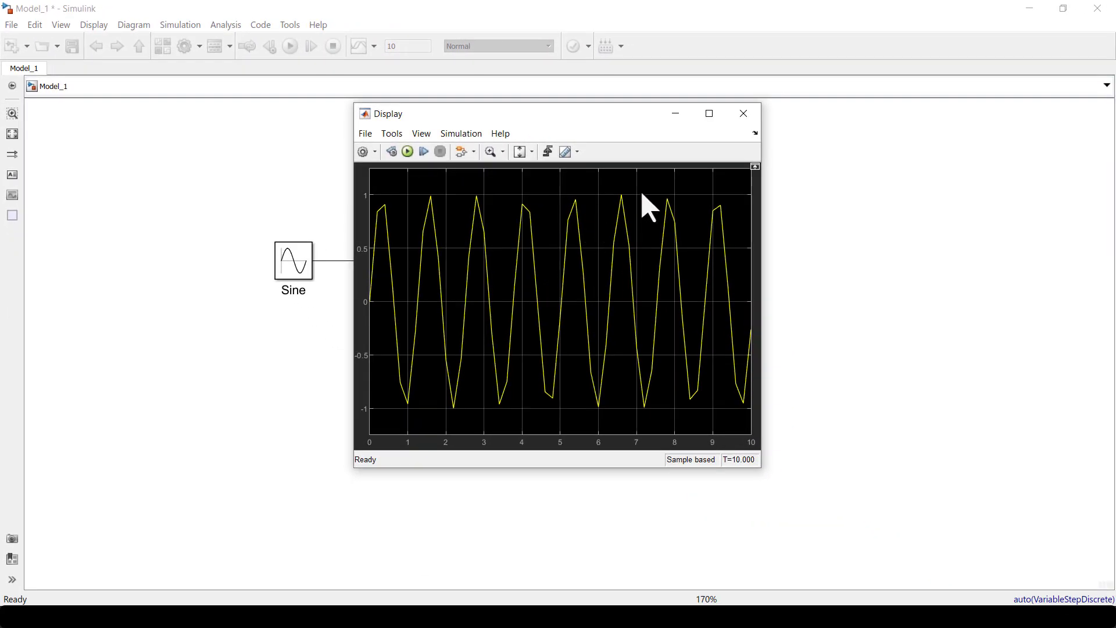
left_click(709, 113)
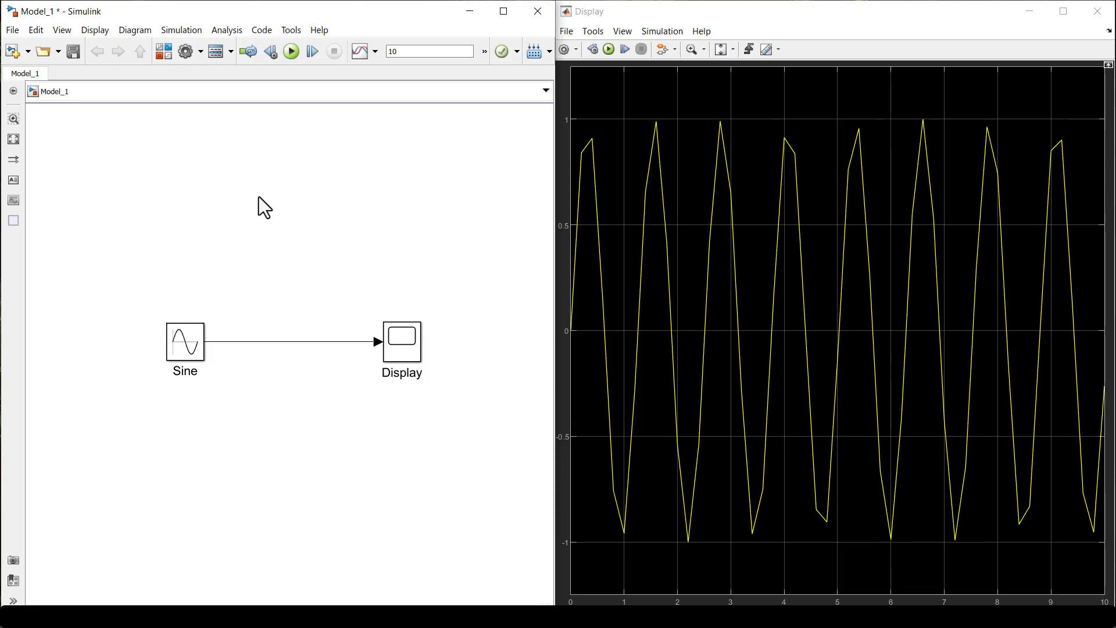
- Set the Sine block's sample time to 1e-2 and rerun the simulation to view the waveform on the Display scope
double_click(188, 343)
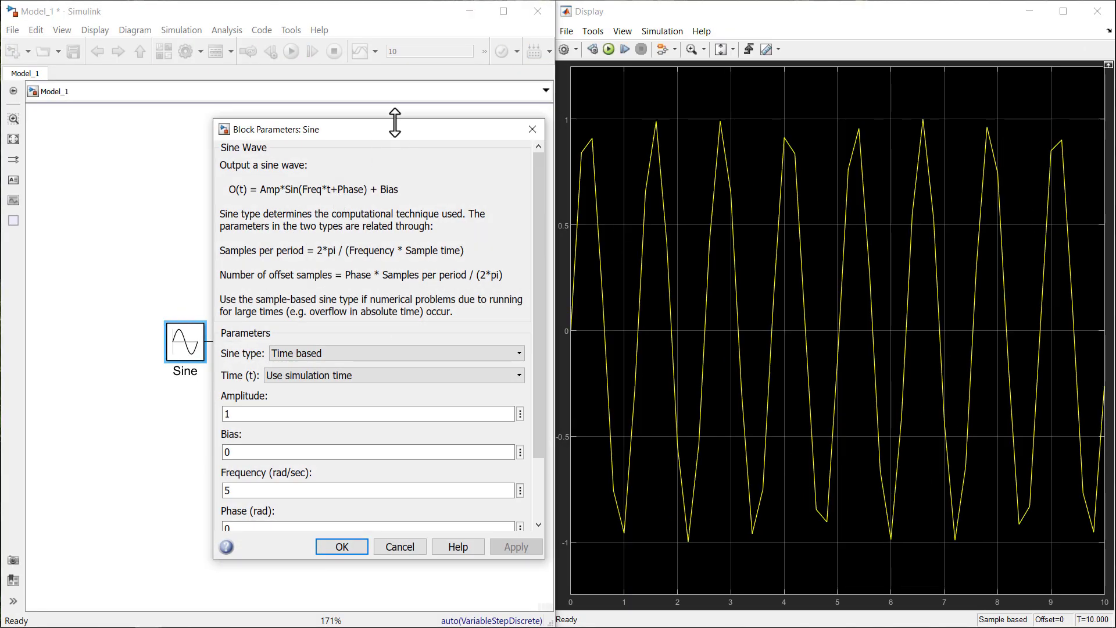
left_click_drag(393, 121, 393, 2)
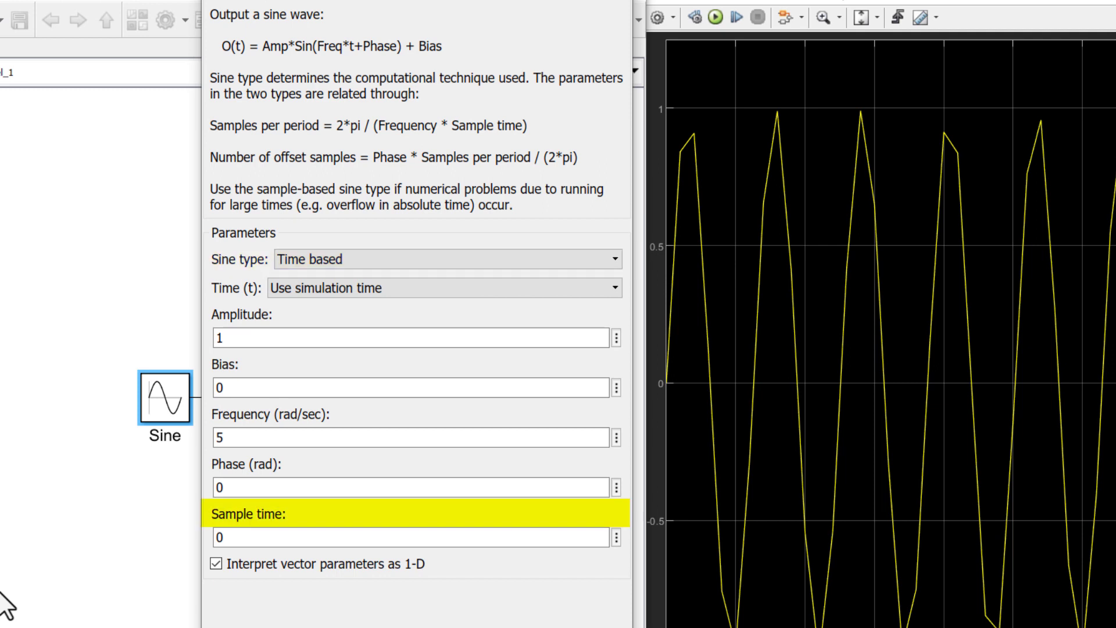
double_click(244, 537)
type("1")
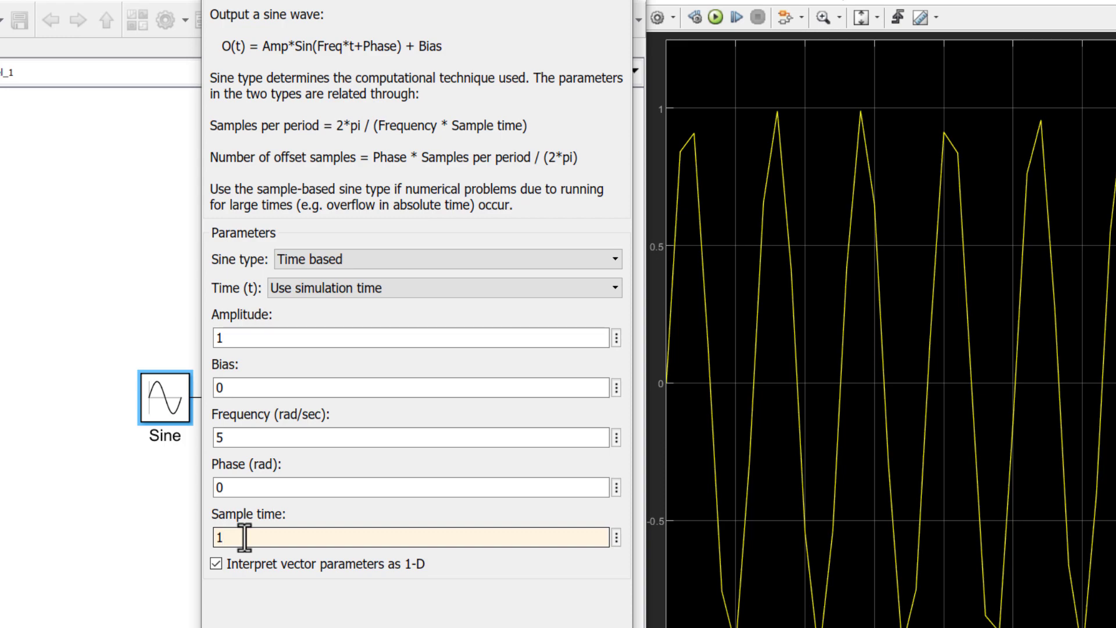
type("e-2")
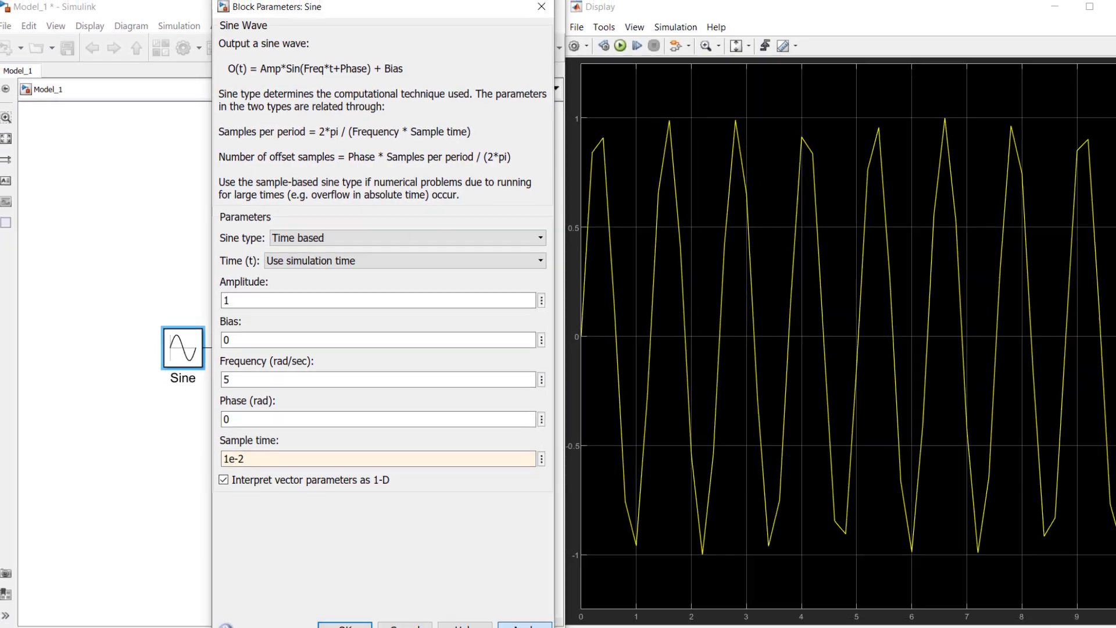
left_click(516, 615)
left_click(345, 614)
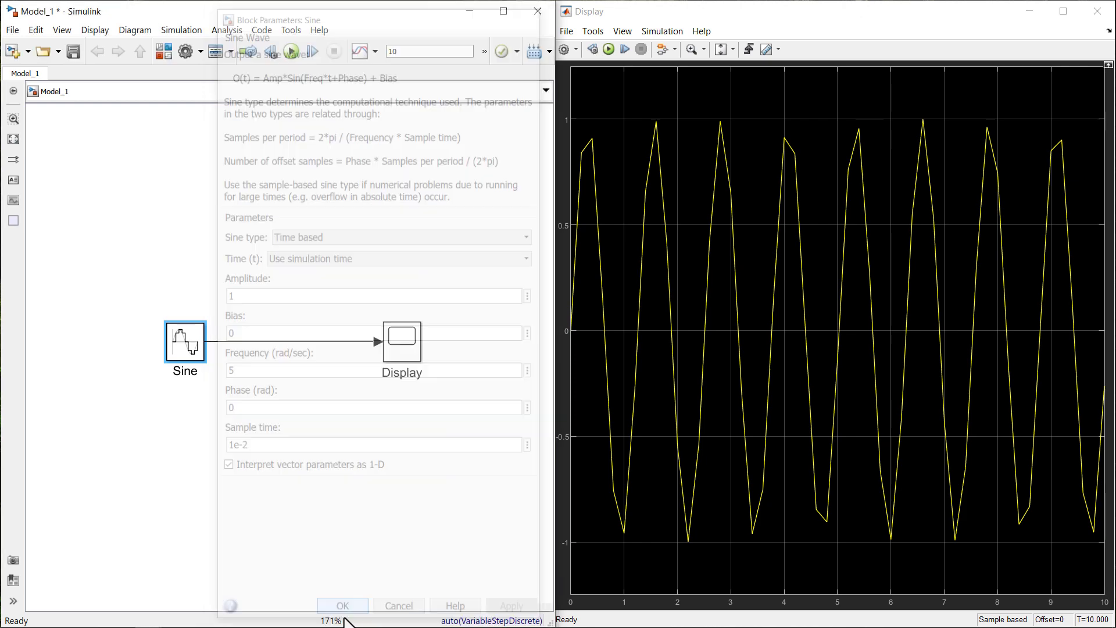
left_click(292, 52)
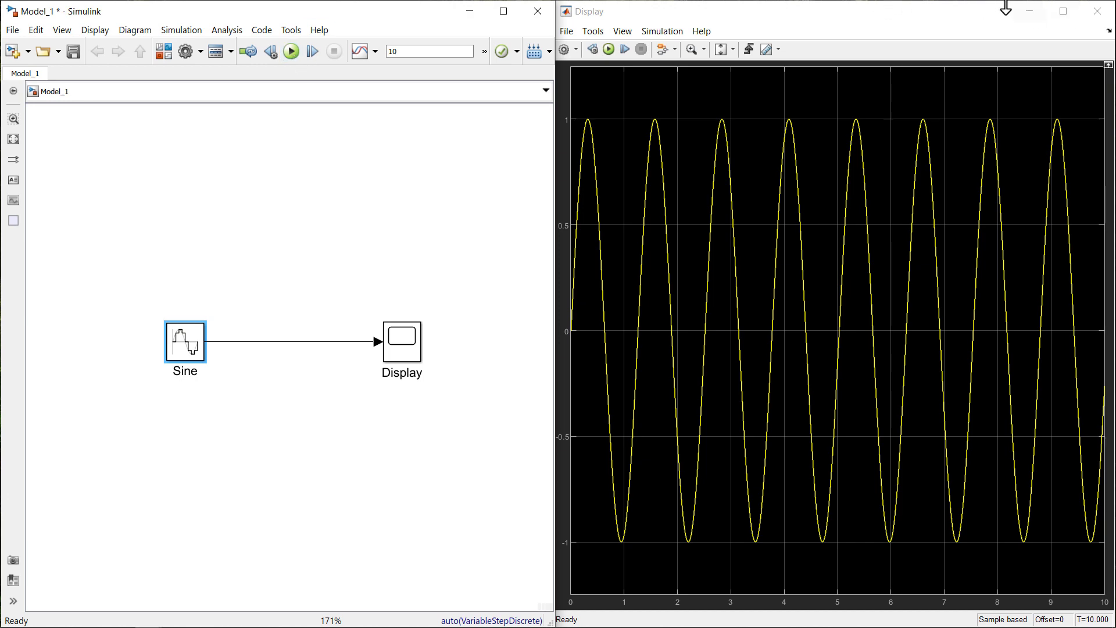
left_click(1065, 11)
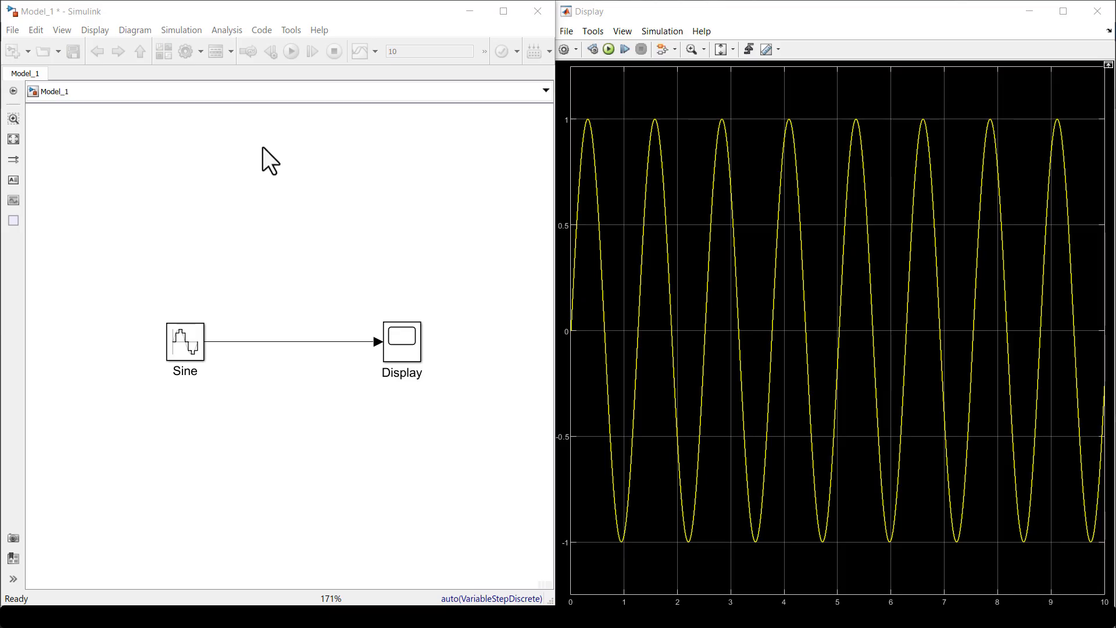
- Set the Sine block's frequency to the vector [1 5] rad/sec and rerun the simulation
double_click(183, 349)
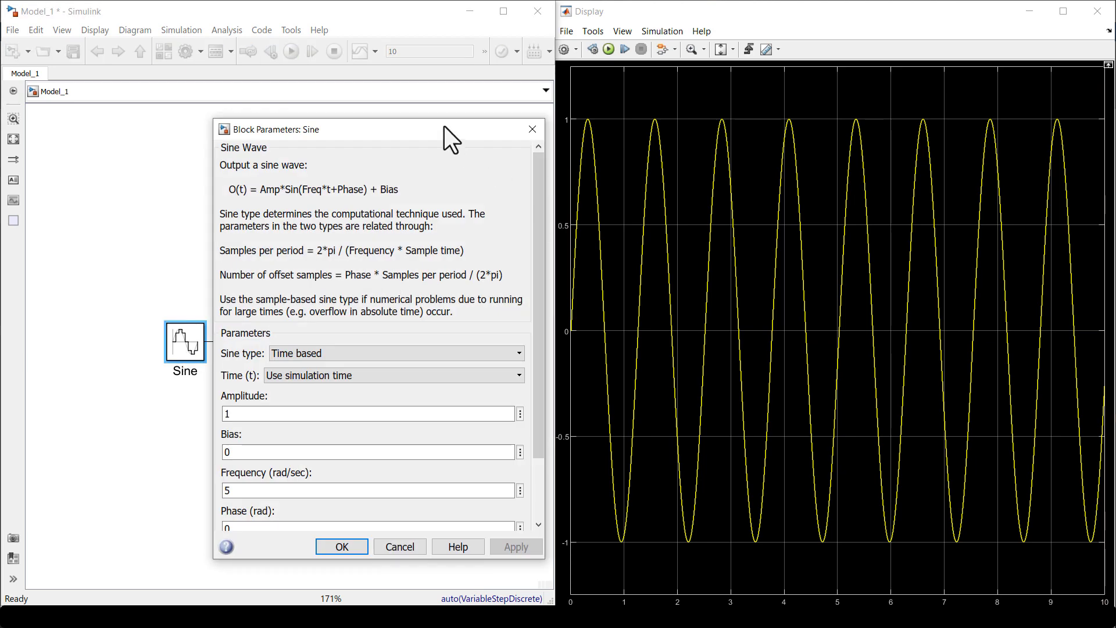
double_click(444, 122)
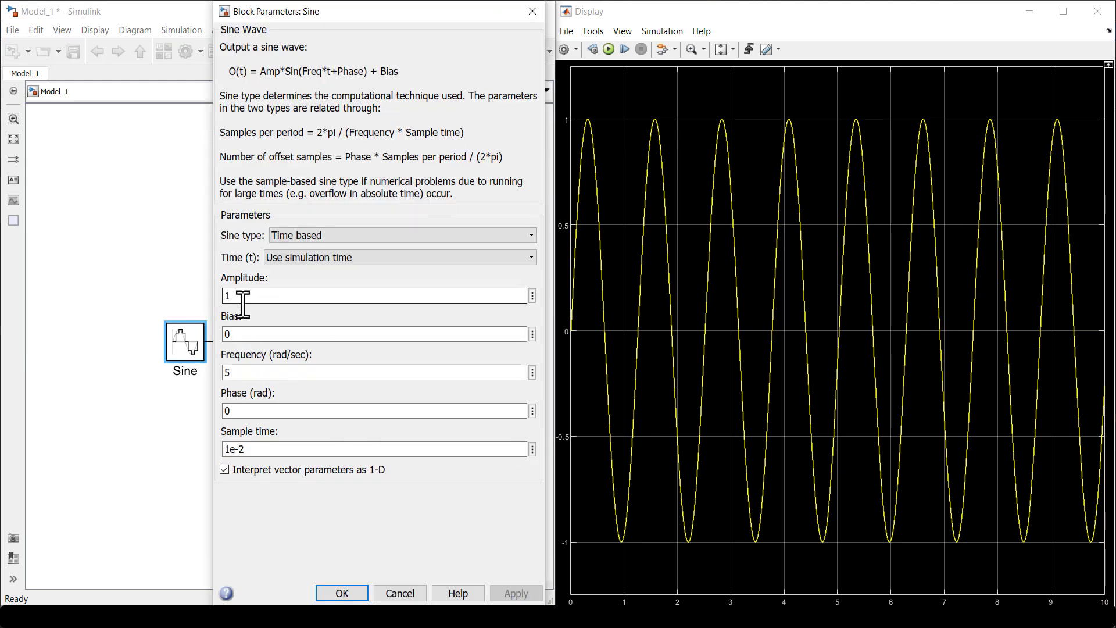
left_click(235, 373)
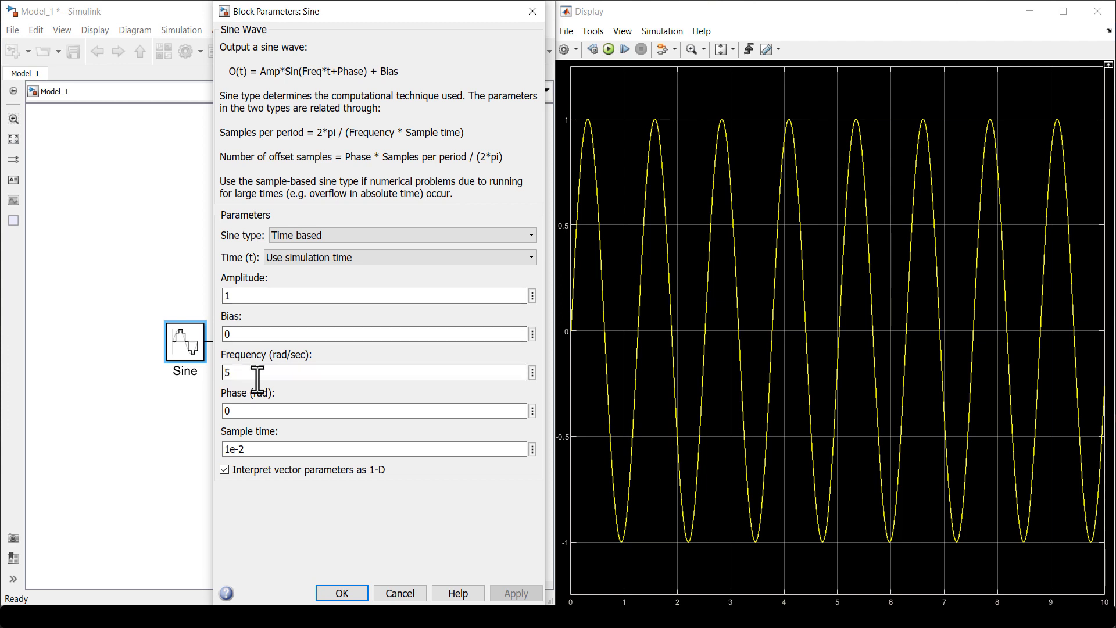
type("[1 5")
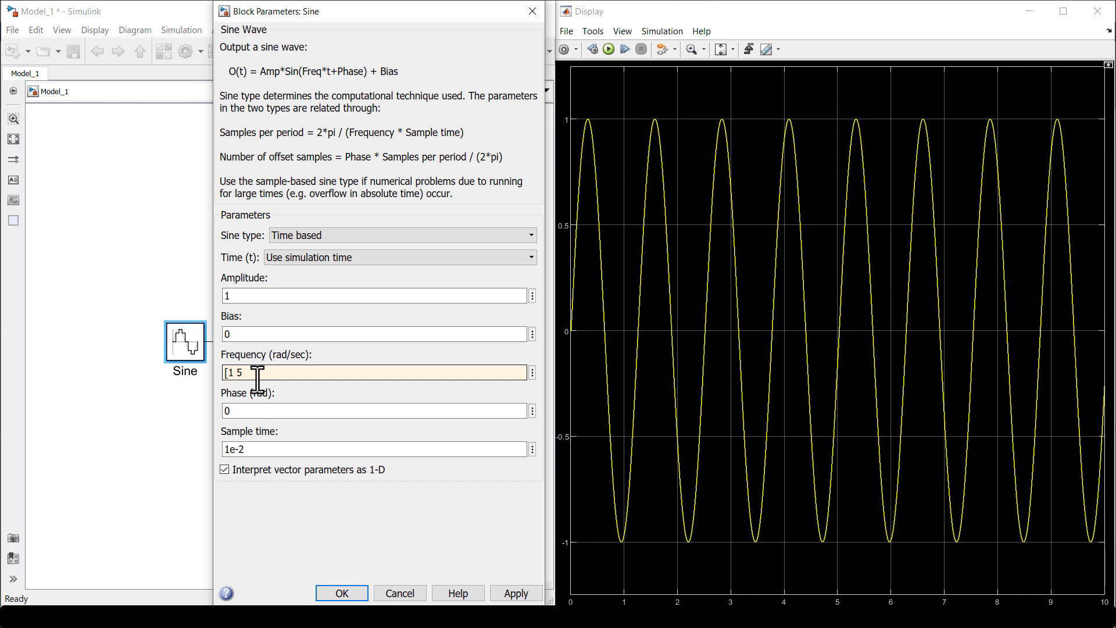
left_click(516, 592)
left_click(342, 592)
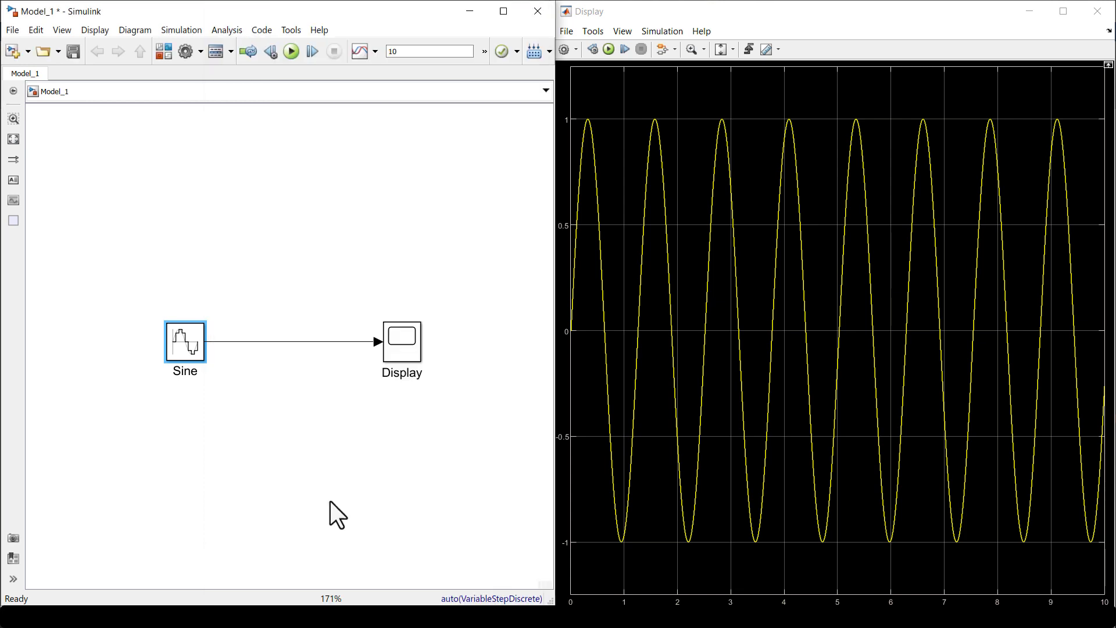
left_click(291, 52)
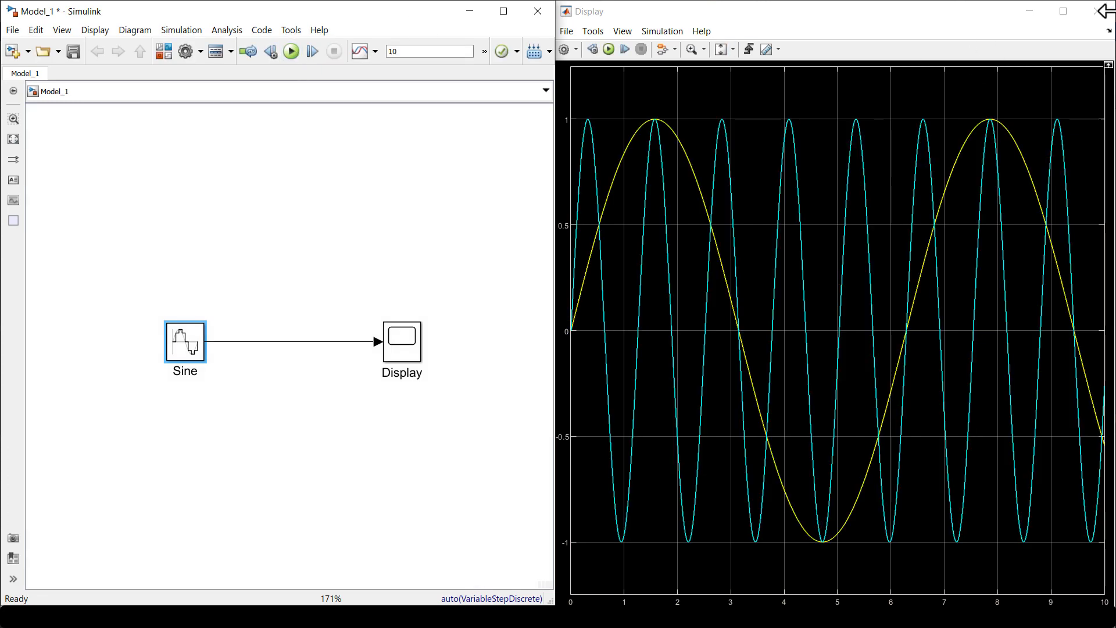
left_click(1061, 18)
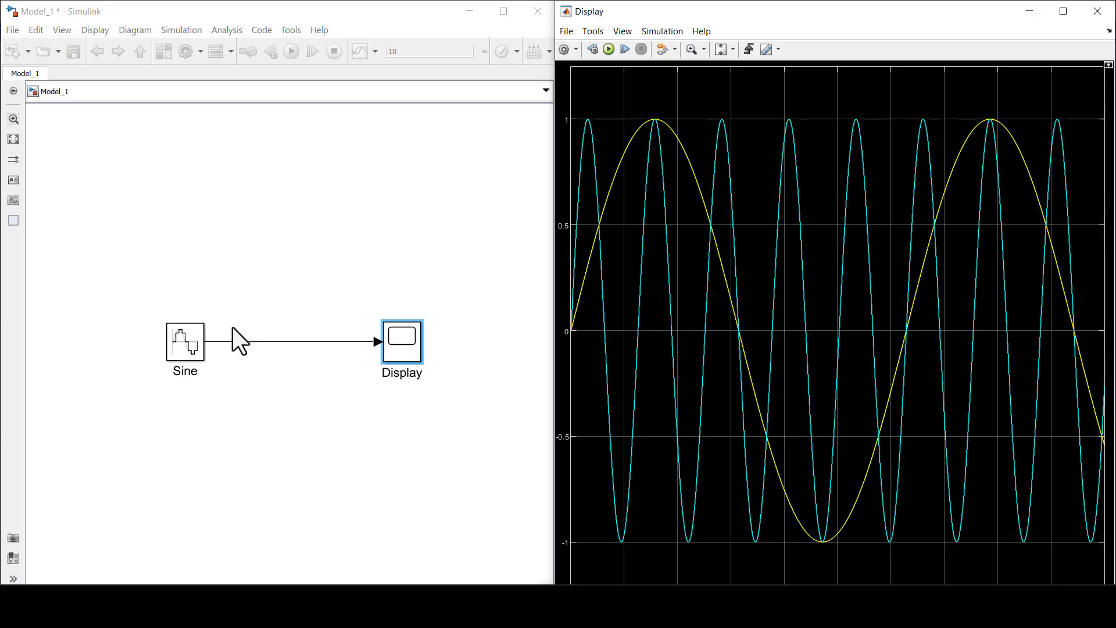
- Set the Sine block's bias to [0 2] and its amplitude to [1 0.5], and rerun the simulation
double_click(194, 344)
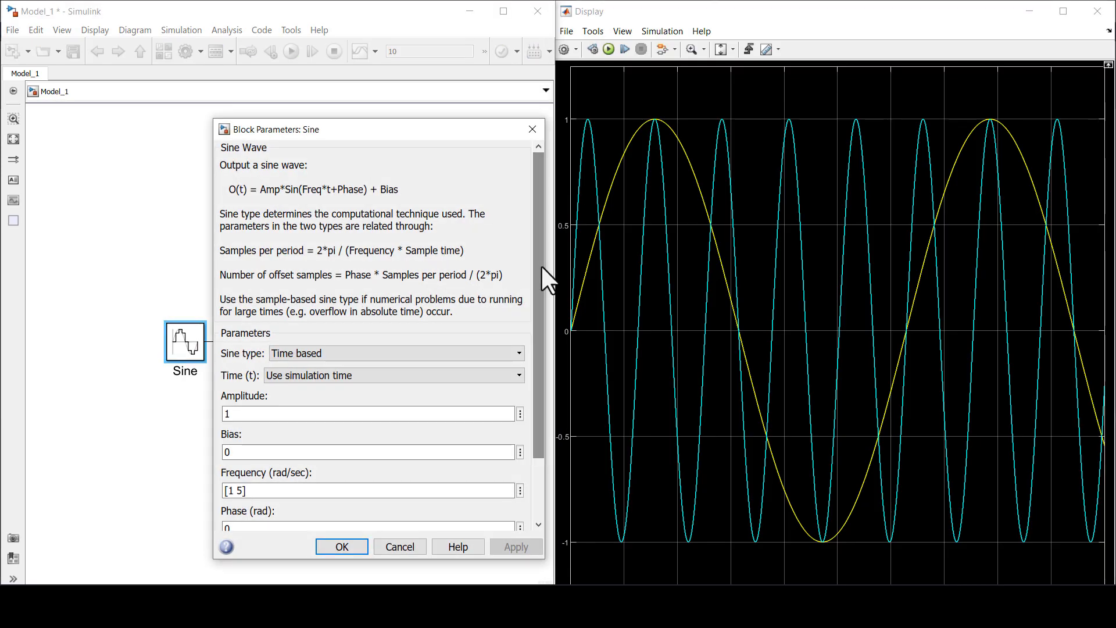
left_click_drag(542, 266, 539, 347)
double_click(260, 377)
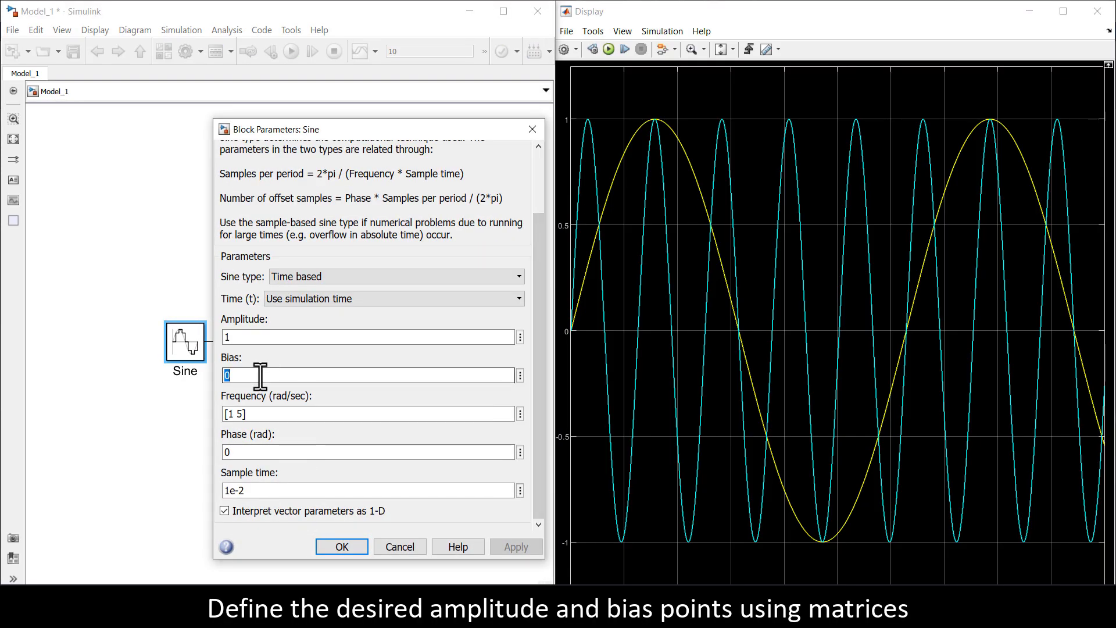
type("[0 2]")
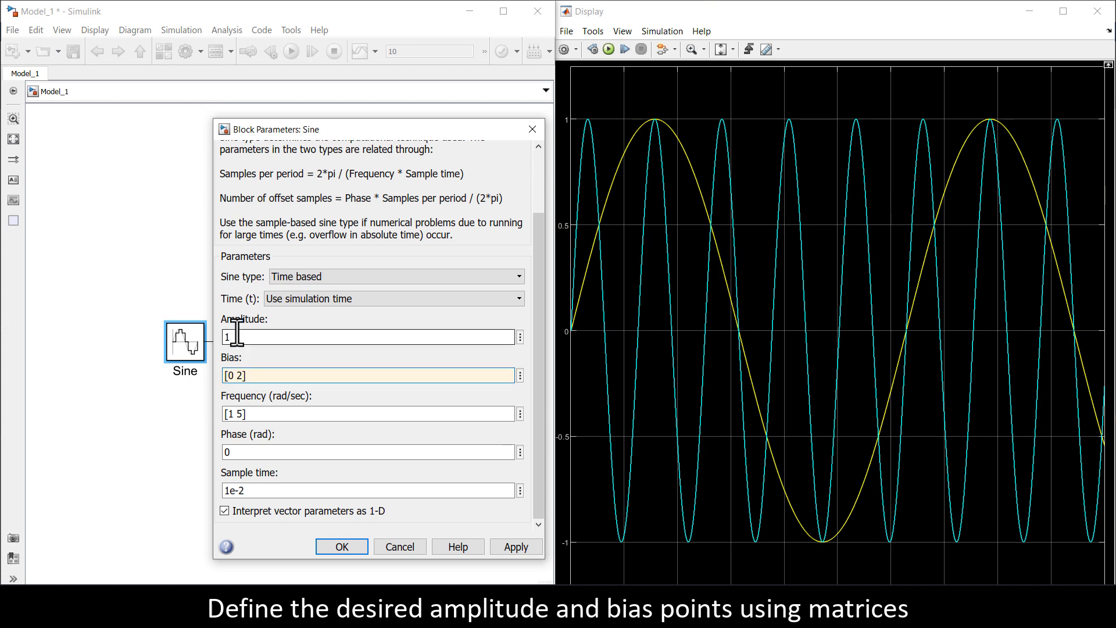
double_click(232, 337)
type("[1 0.5]")
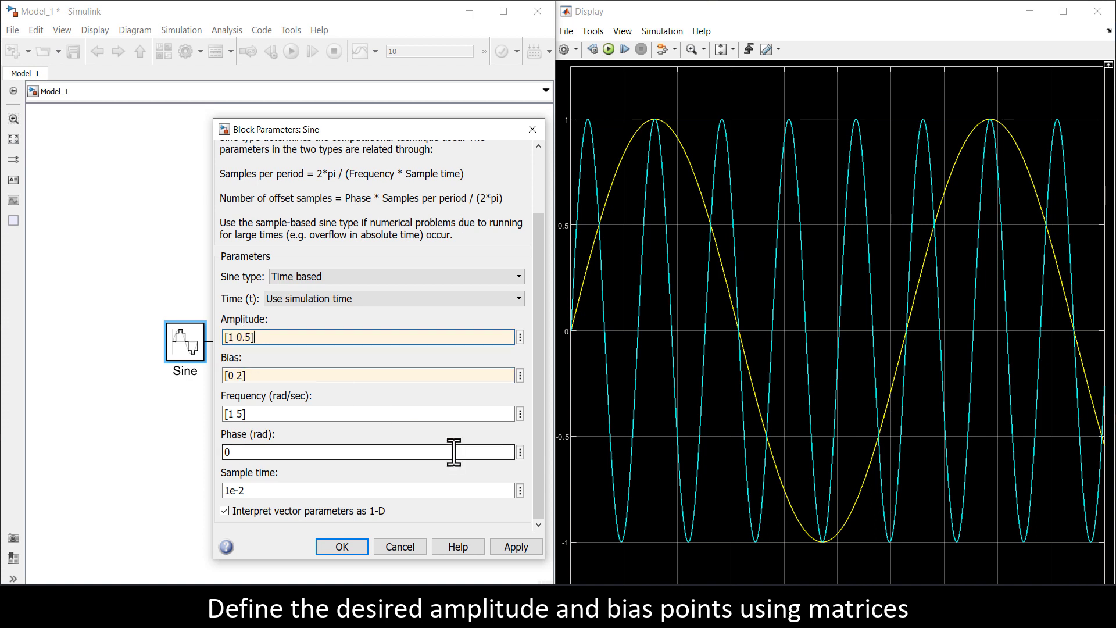
left_click(516, 548)
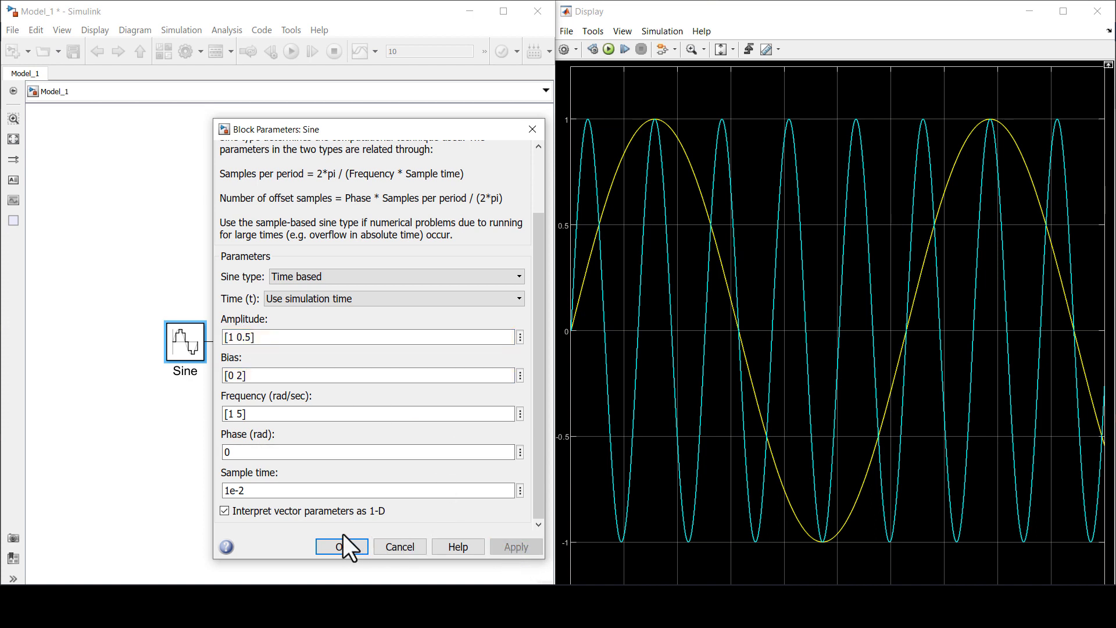
left_click(342, 544)
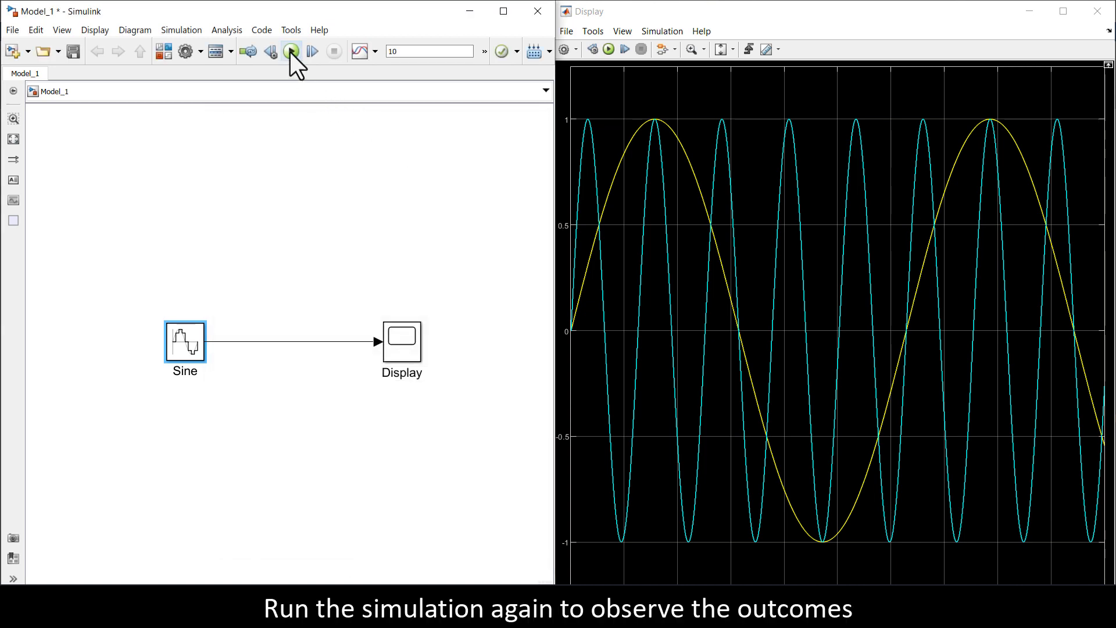
left_click(291, 52)
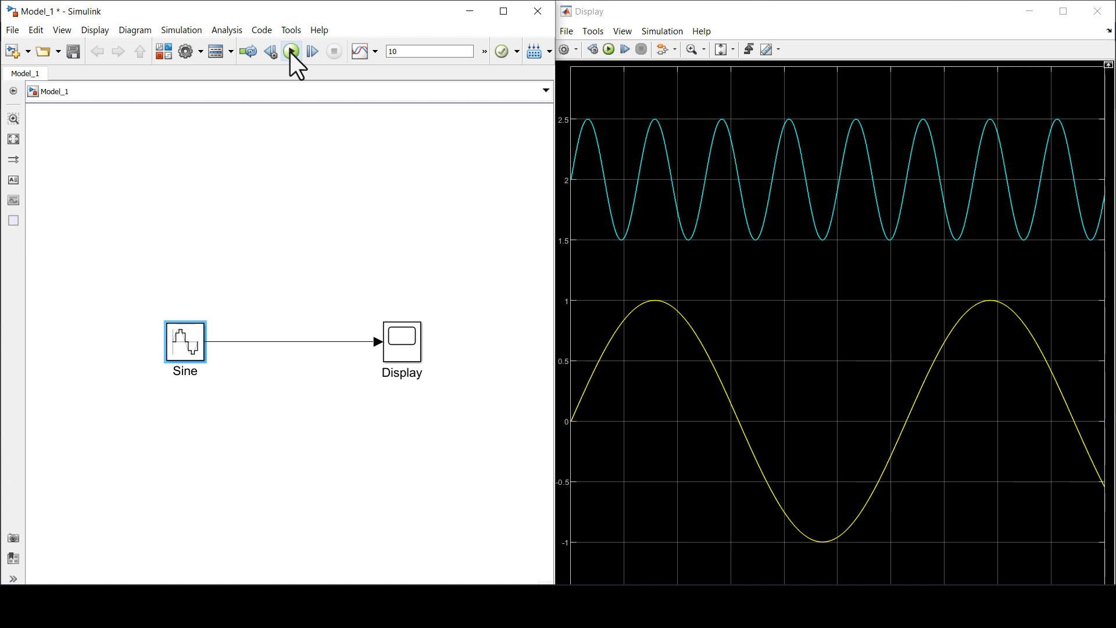
- Set the Sine block's sample time to 0.1 and run the simulation again
double_click(185, 349)
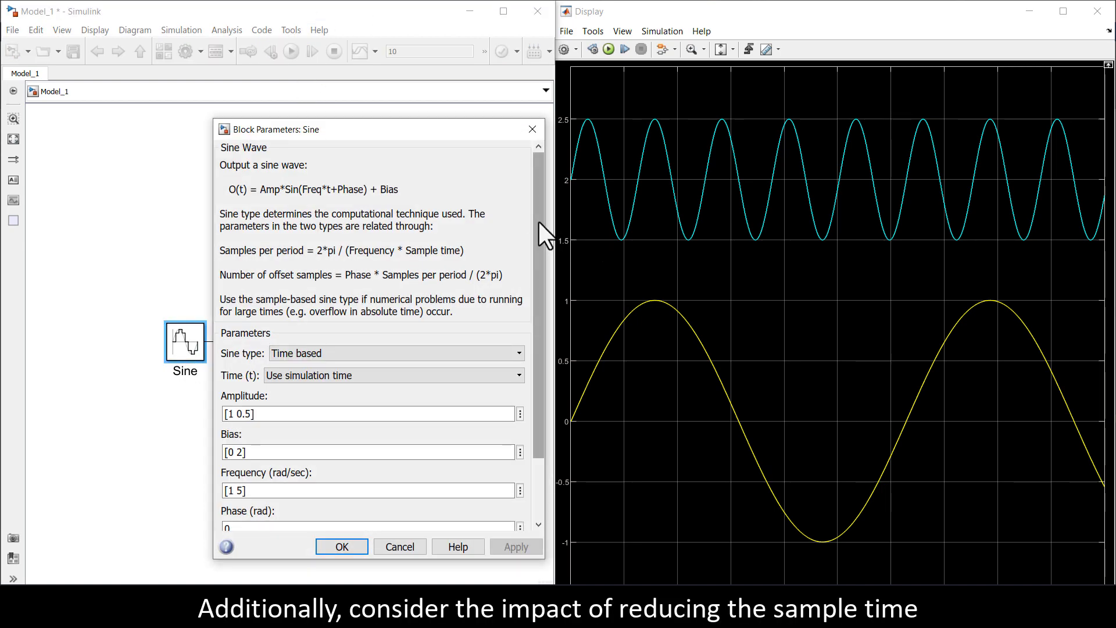
left_click_drag(440, 118, 440, 1)
left_click(261, 448)
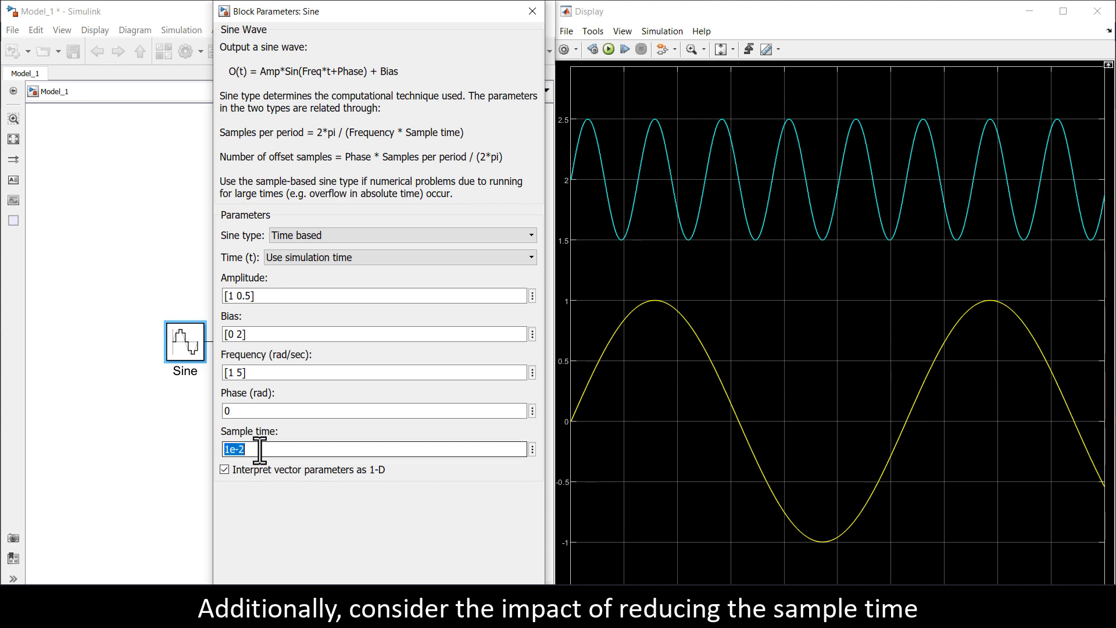
key("BackSpace")
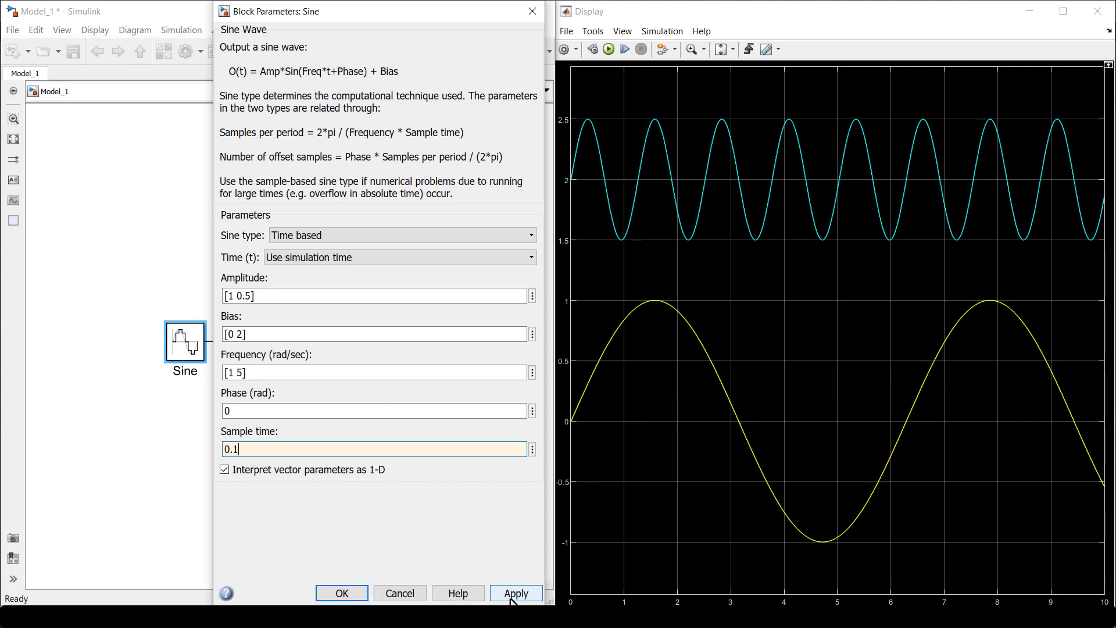
left_click(514, 593)
left_click(342, 593)
left_click(291, 51)
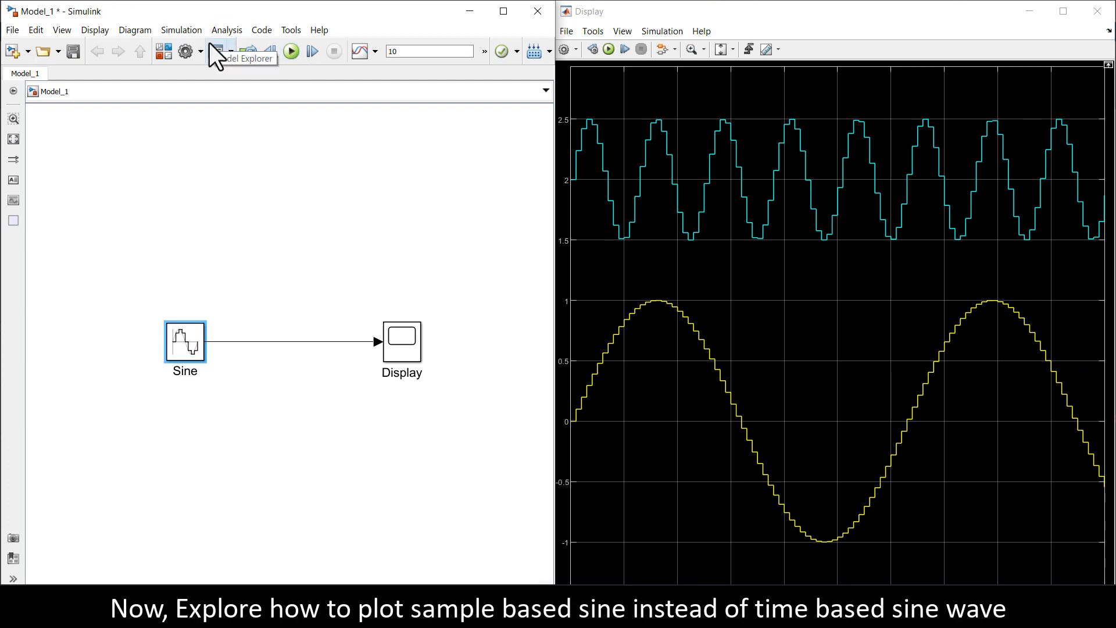
left_click(289, 204)
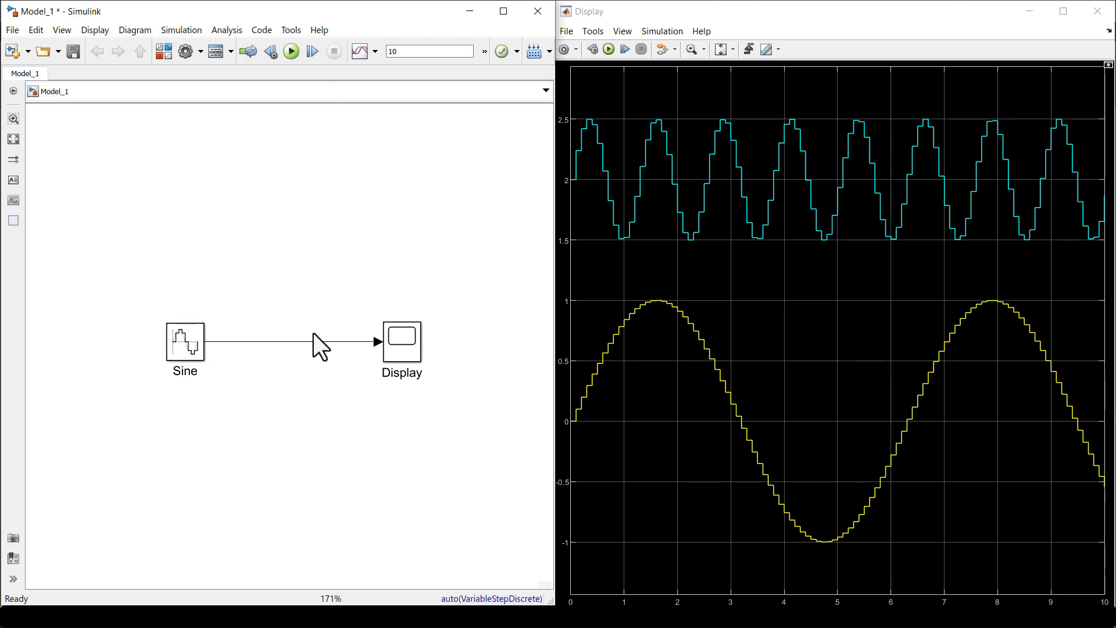
- Change the Sine block's sine type to Sample based
double_click(186, 345)
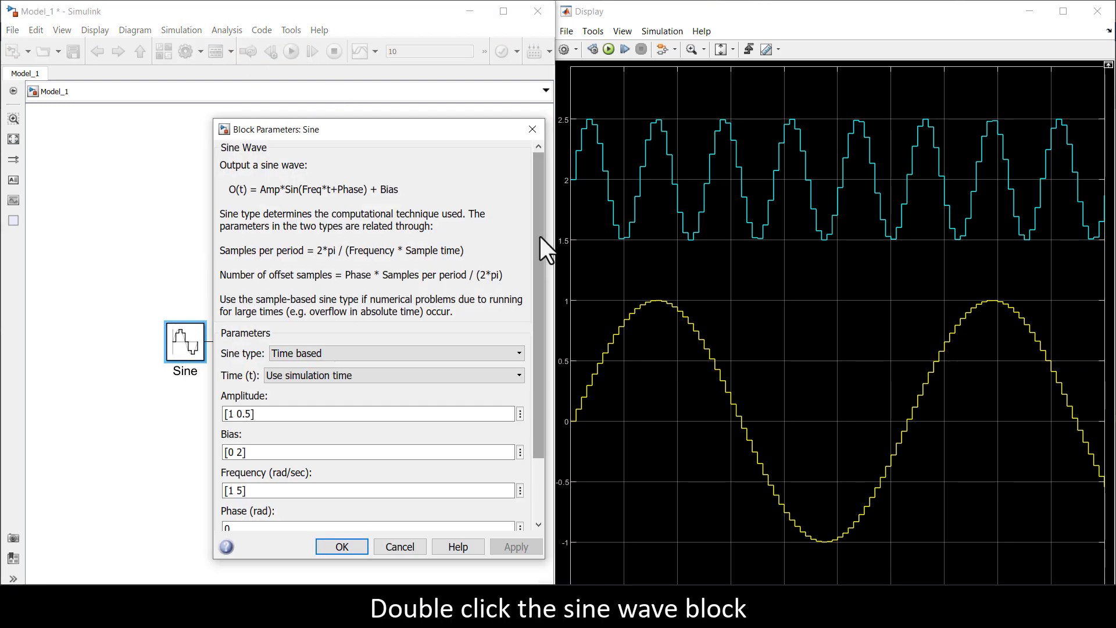
double_click(441, 119)
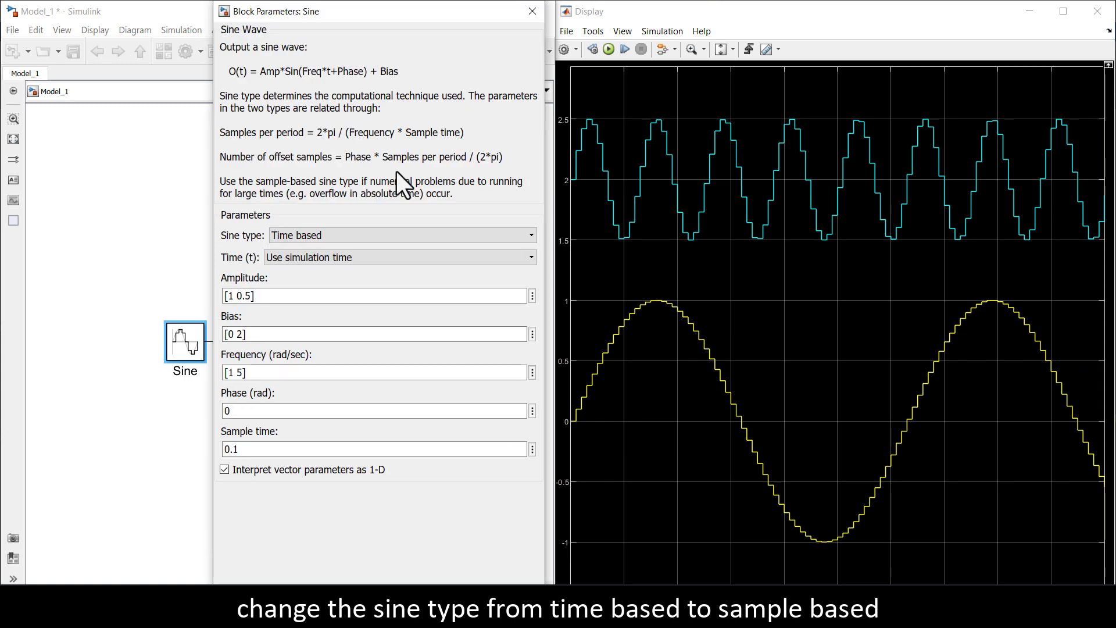
left_click(441, 235)
left_click(354, 270)
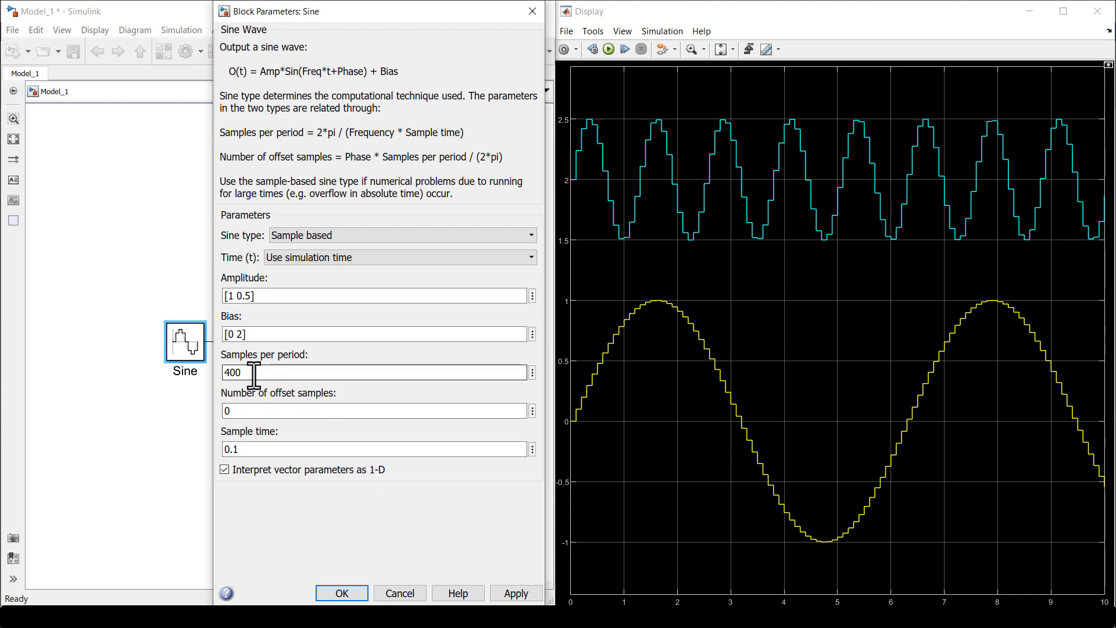
- Set the Sine block's samples per period to 50, apply the change and rerun the simulation
double_click(291, 372)
key("BackSpace")
type("50")
left_click(512, 593)
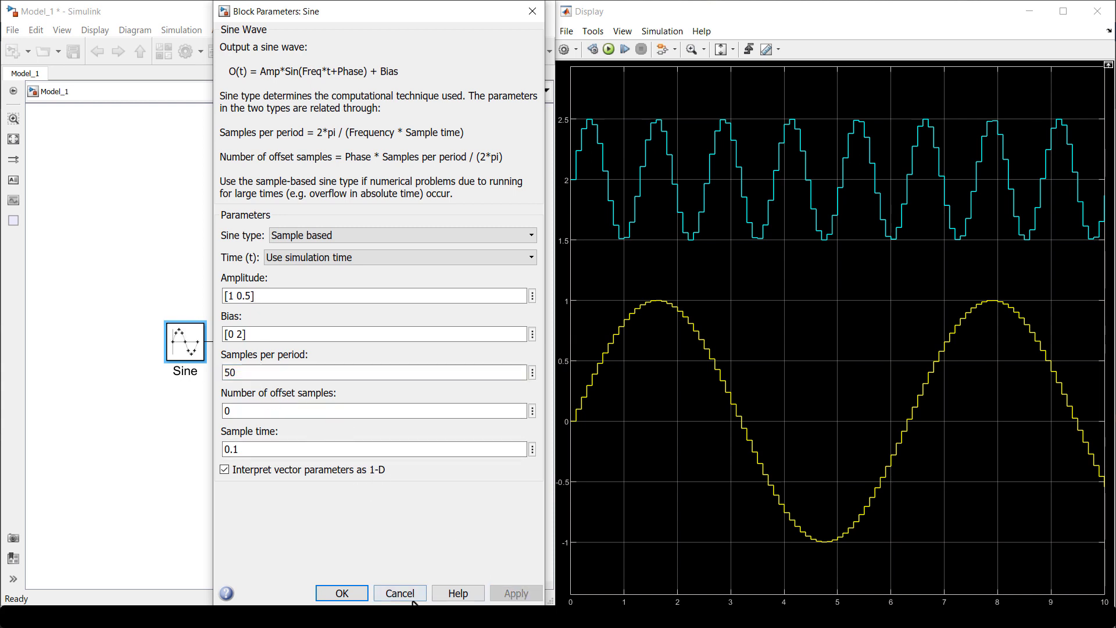
left_click(342, 592)
left_click(292, 53)
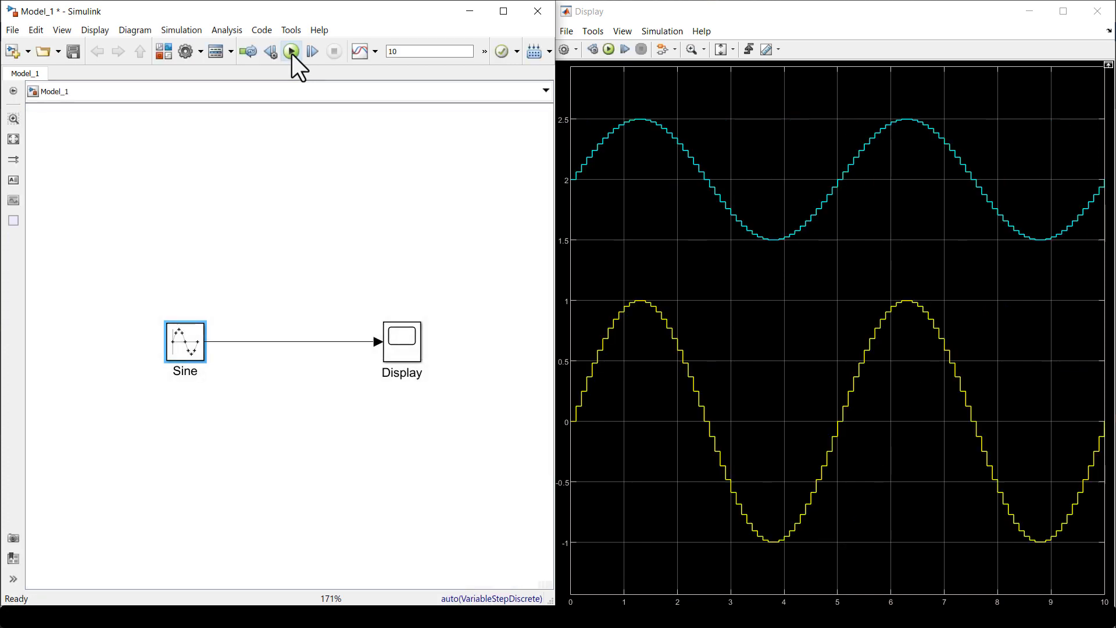
left_click(205, 199)
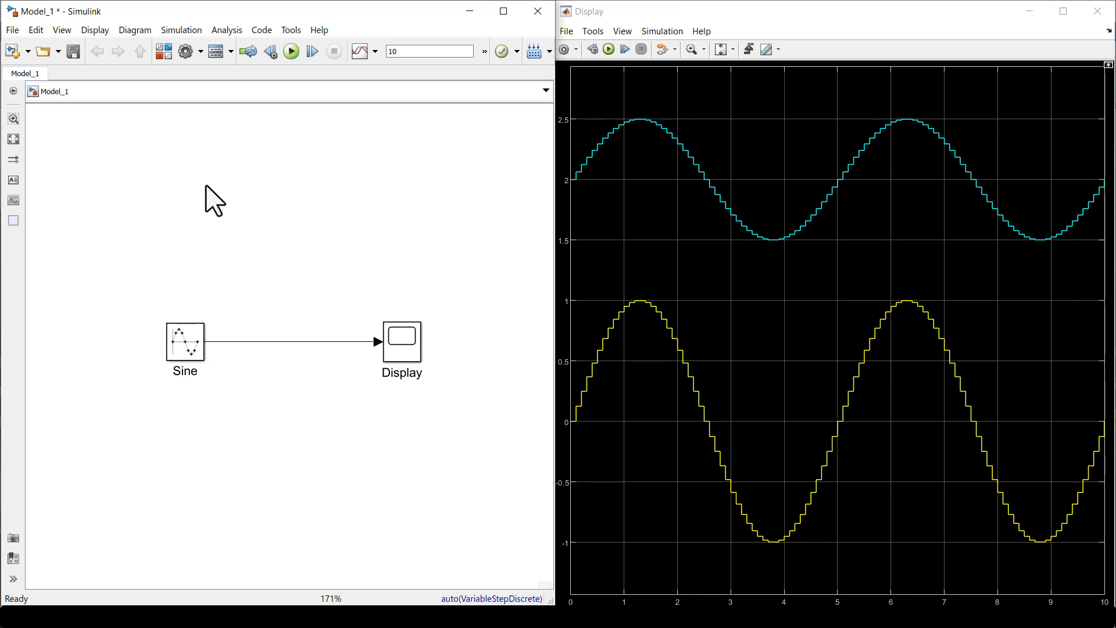
- Add a To Workspace block from the Simulink Sinks library to the model, above and to the right of the Display block
left_click(164, 52)
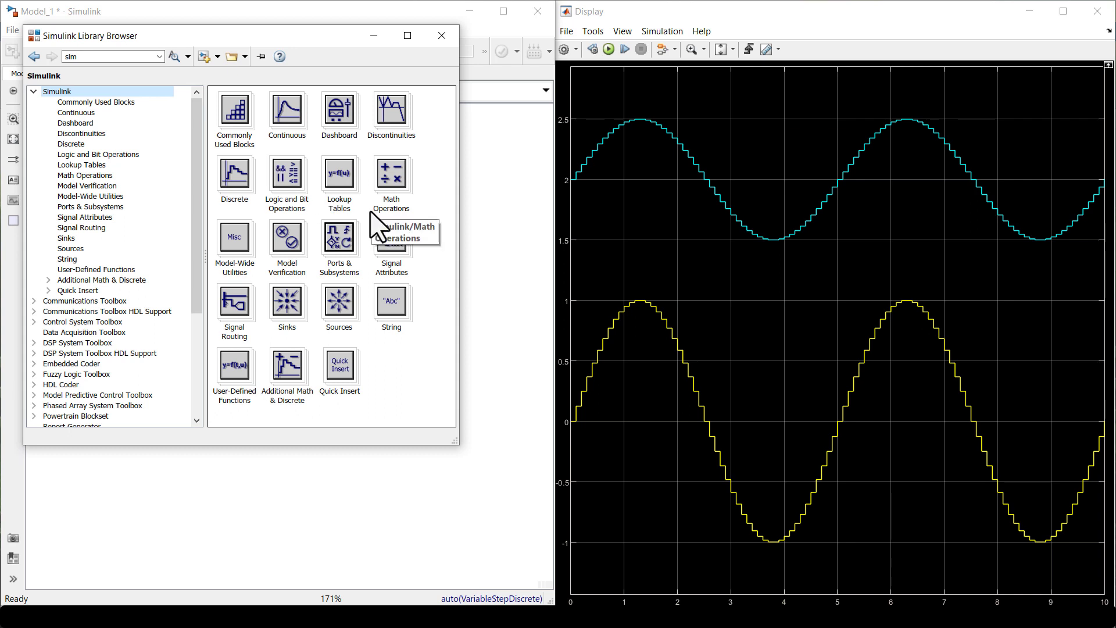
left_click(79, 240)
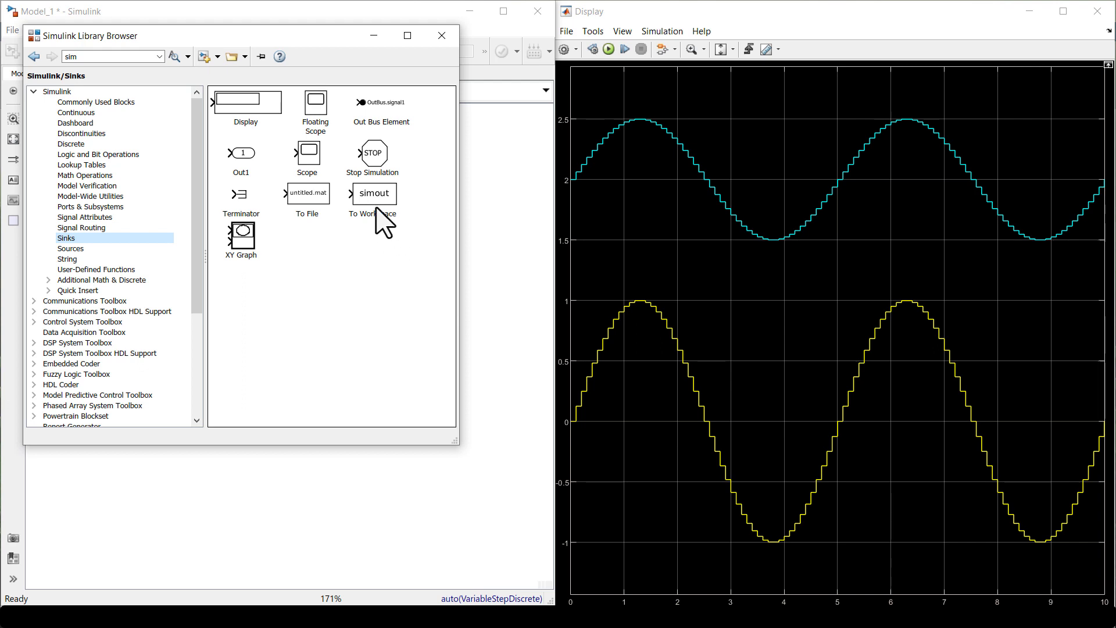
left_click_drag(370, 199, 505, 318)
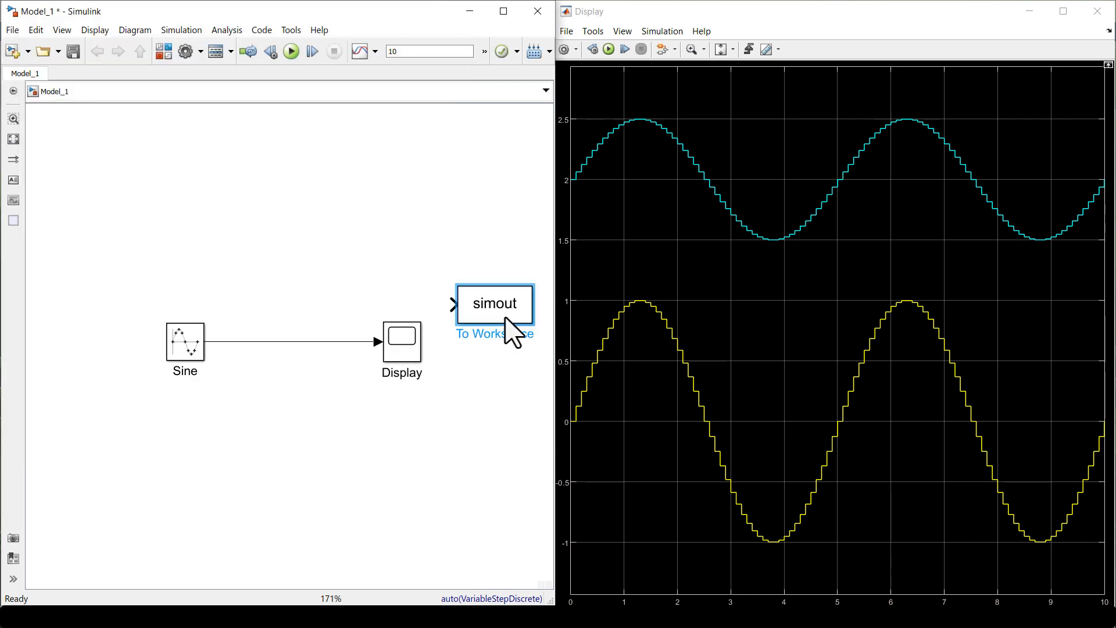
- Move the To Workspace block above the line between Sine and Display, and connect its input to that line as a branch
left_click_drag(452, 290, 291, 299)
left_click(256, 281)
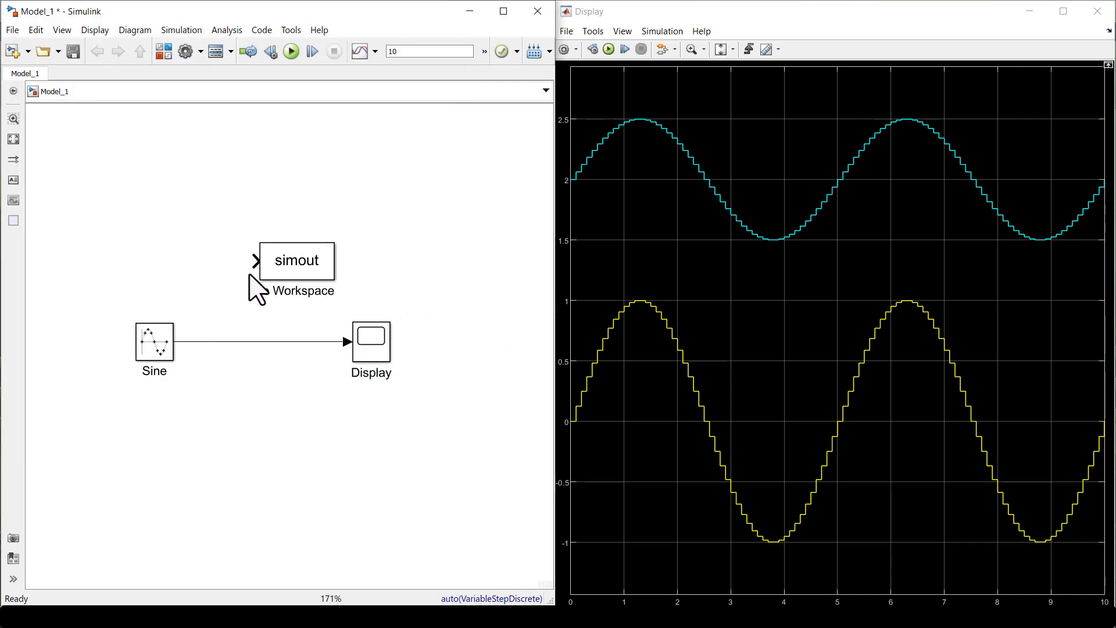
left_click_drag(253, 262, 220, 340)
- Run the simulation, then switch to MATLAB and open the simout workspace variable to examine its time and data columns
left_click(291, 51)
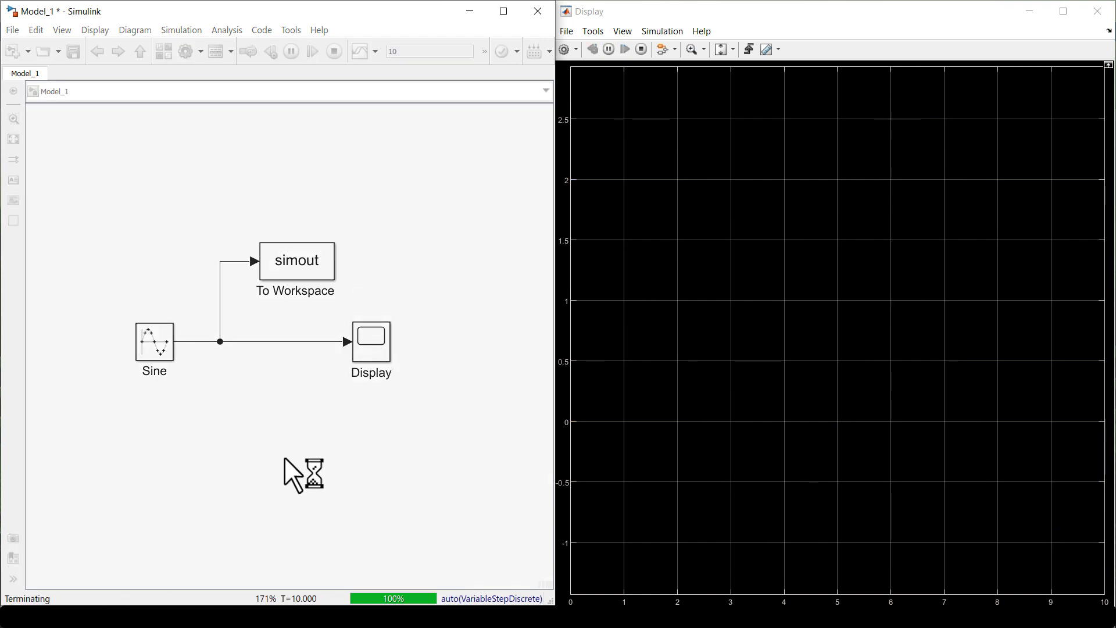
mouse_move(221, 616)
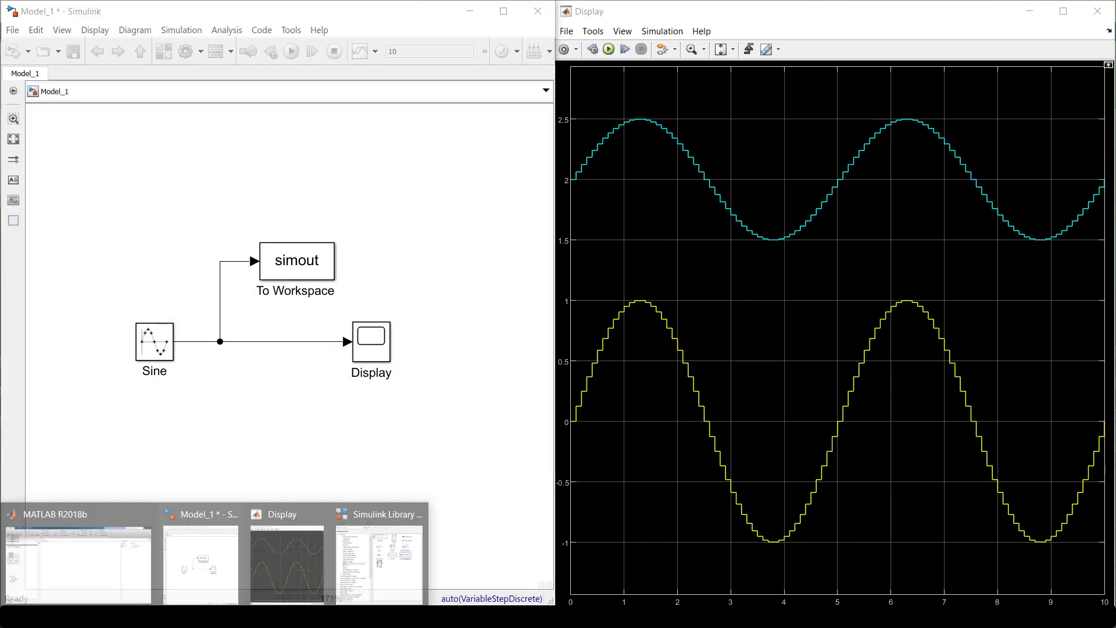
left_click(109, 571)
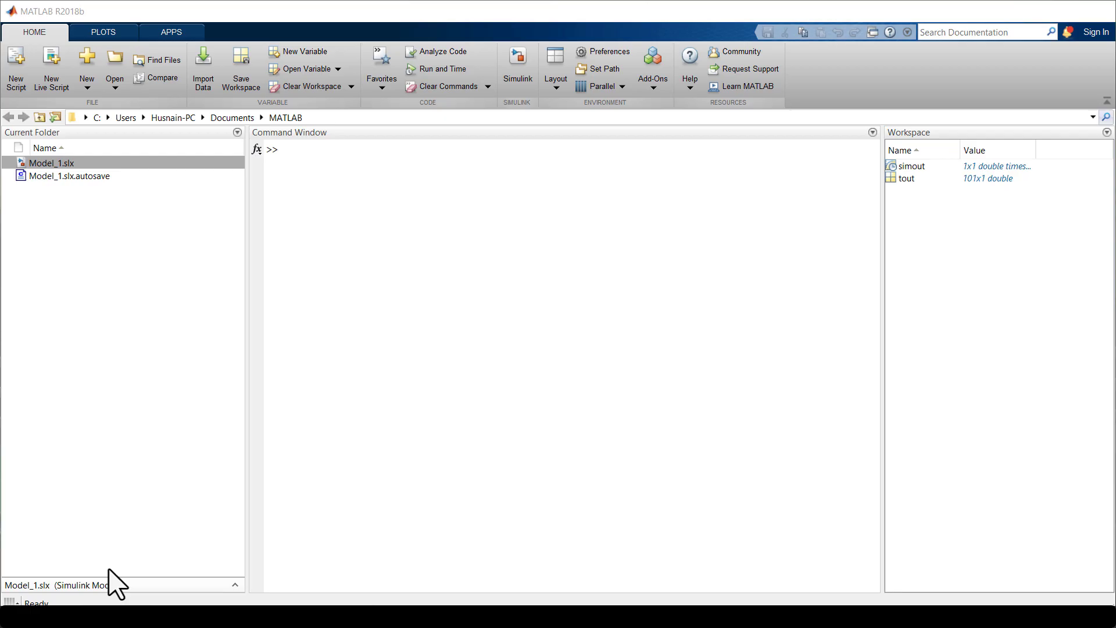
double_click(908, 167)
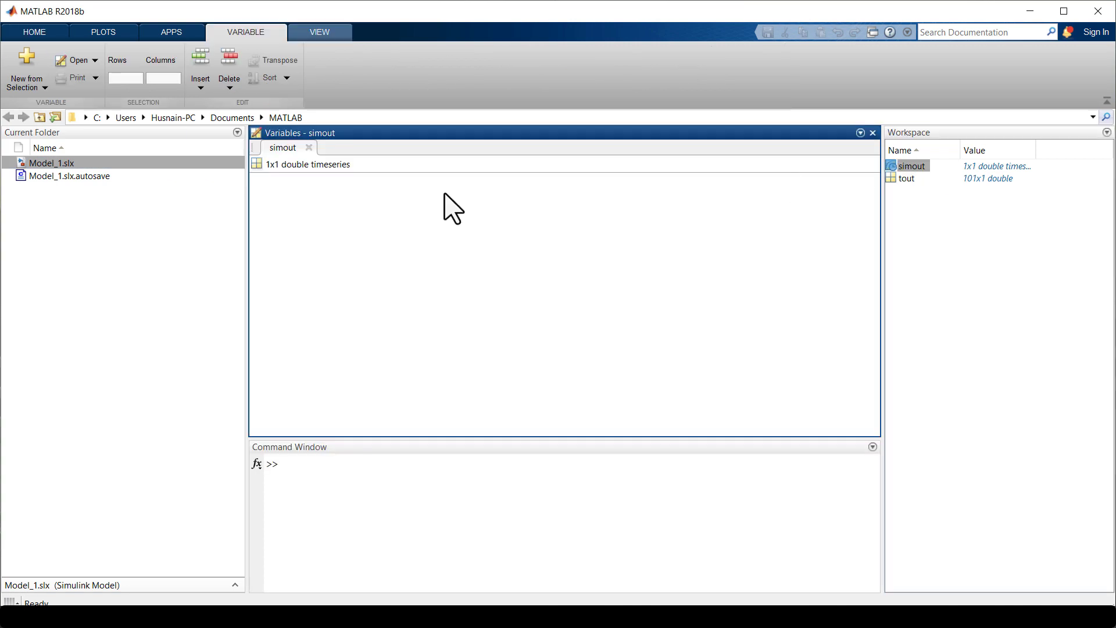
double_click(258, 167)
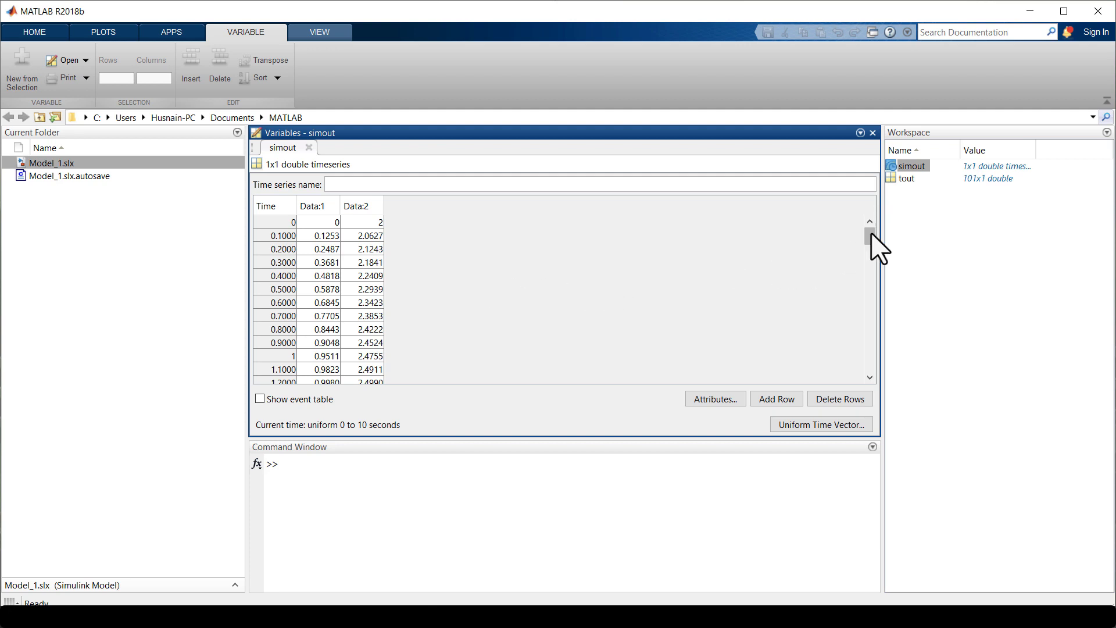
left_click_drag(871, 234, 879, 174)
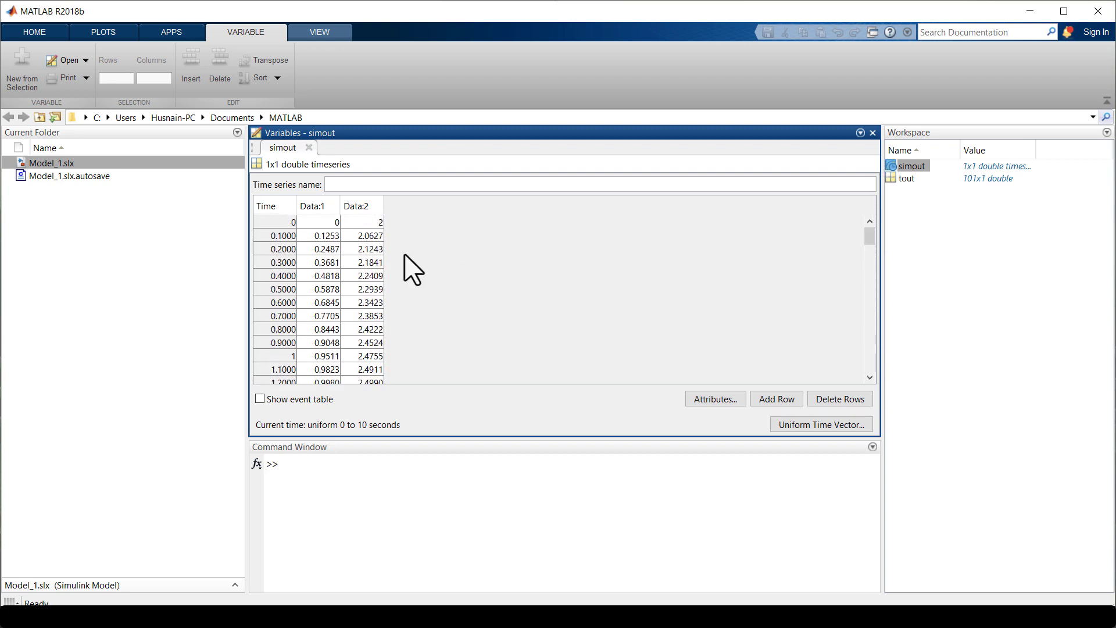